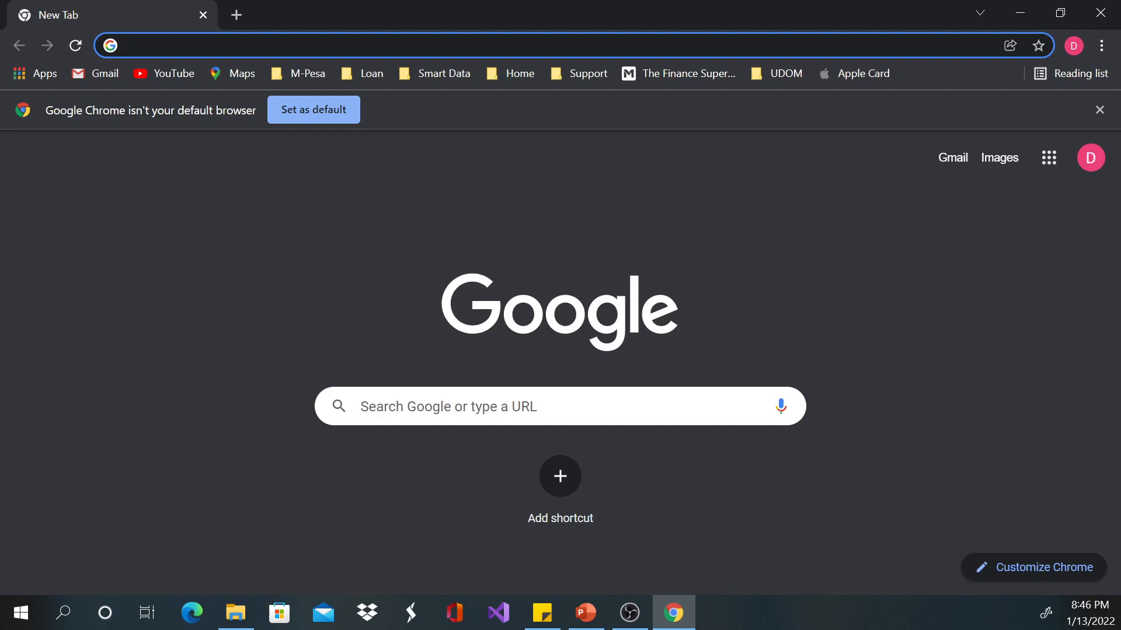
Step: Open app.box.com and sign in to the account with the saved e-mail address and password
left_click(561, 46)
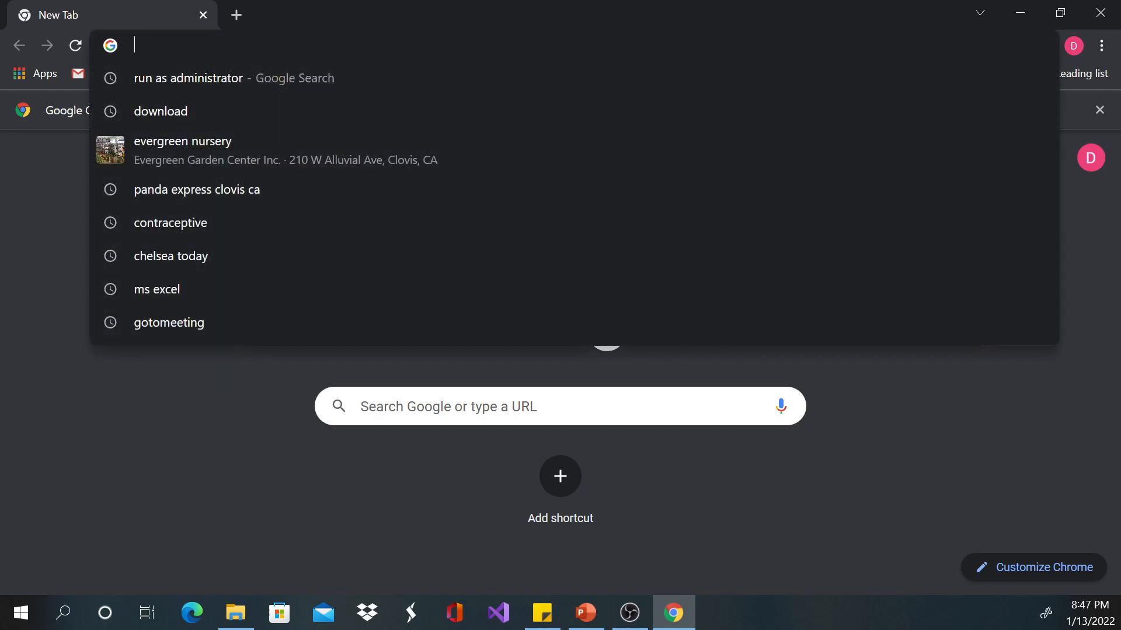
type("App.box.com")
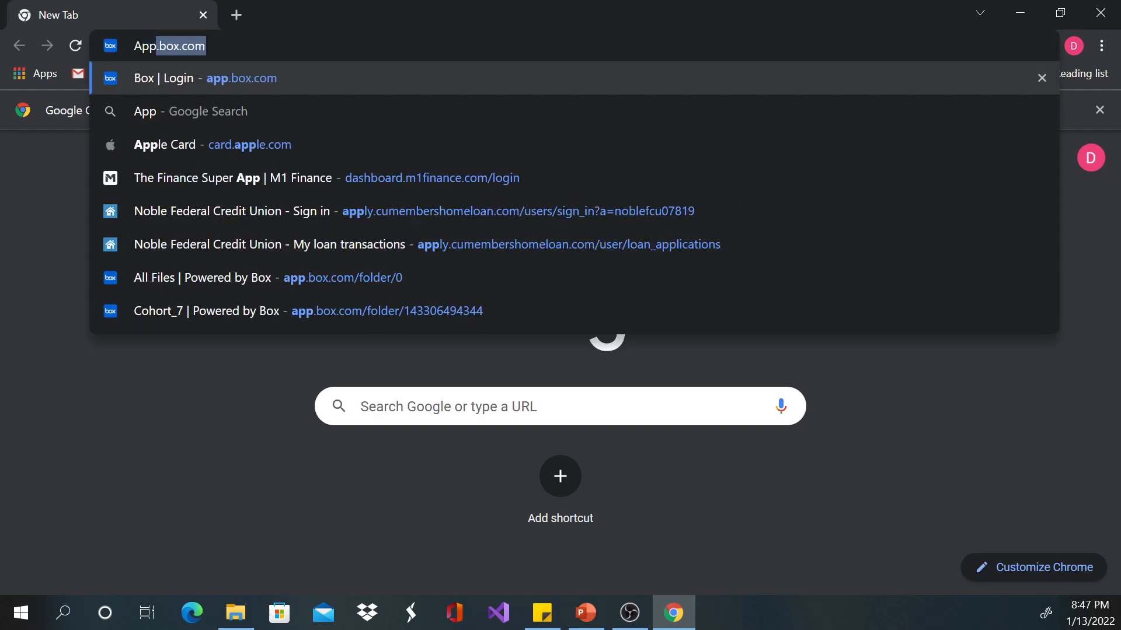
key("Return")
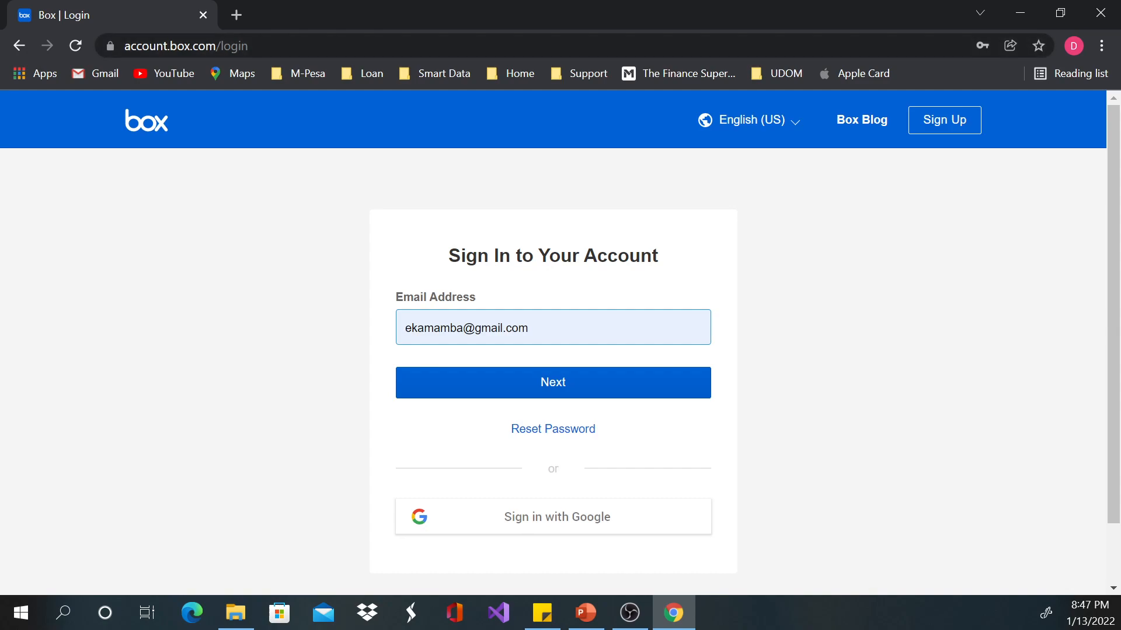
key("Return")
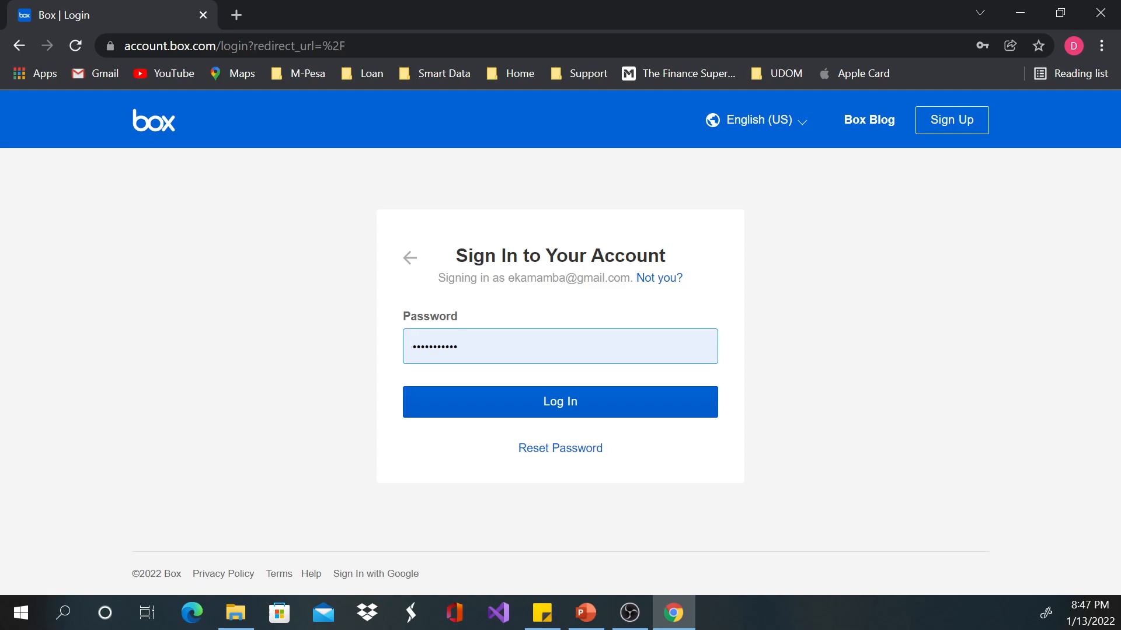
left_click(560, 403)
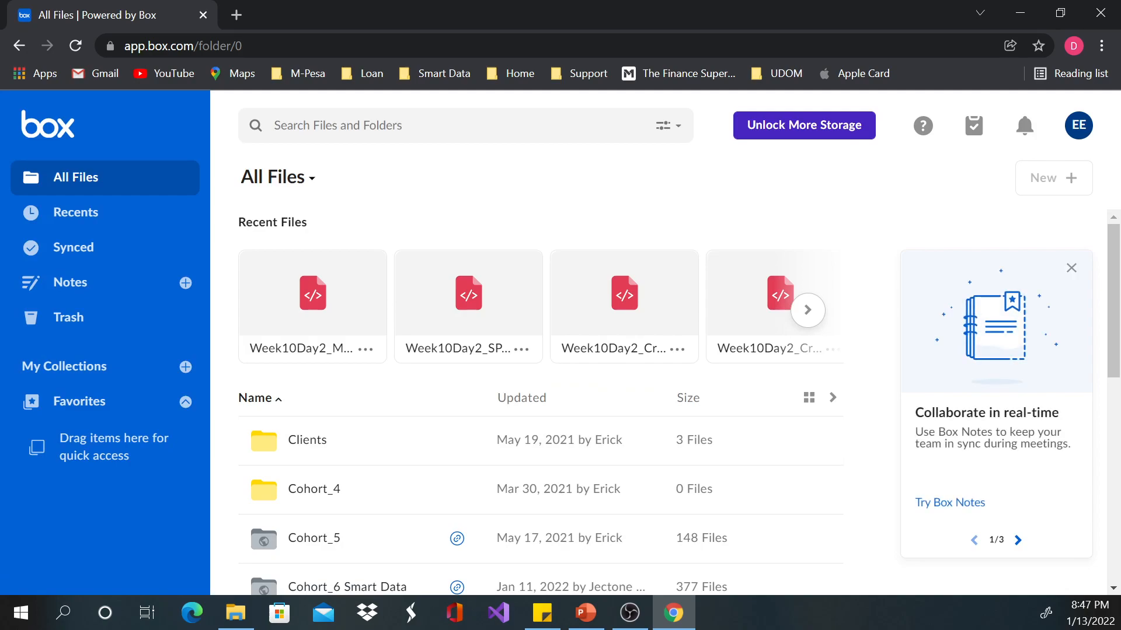
Step: Look through the folders listed under All Files, from Clients down to Powerapp
scroll(315, 332, "down", 3)
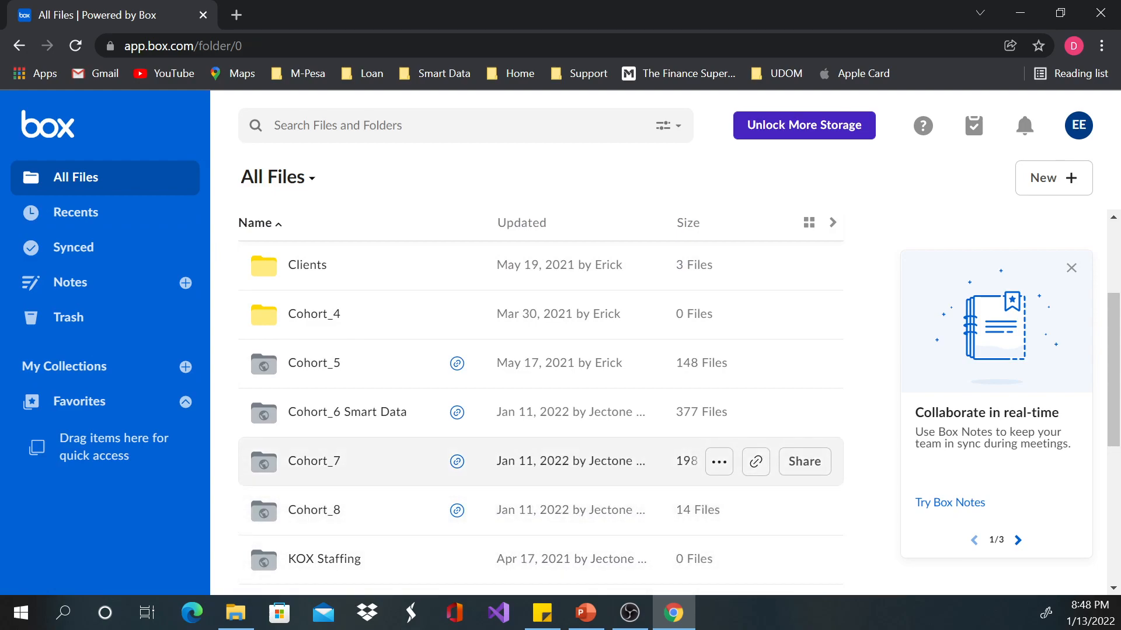
scroll(525, 481, "down", 3)
scroll(526, 461, "up", 5)
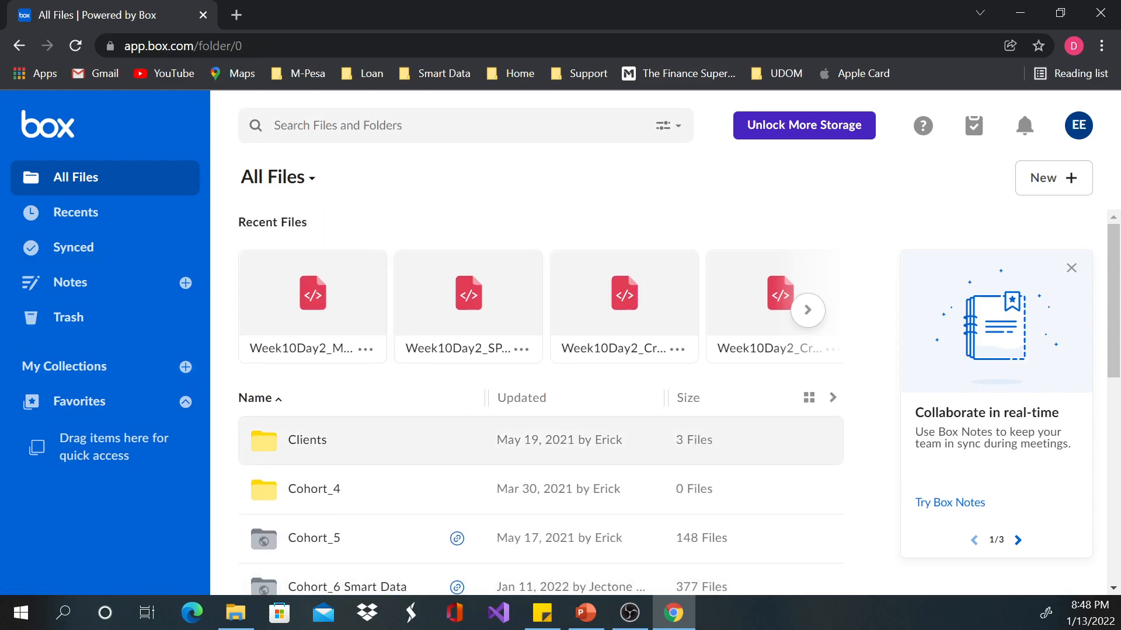
scroll(583, 391, "down", 1)
scroll(584, 432, "down", 4)
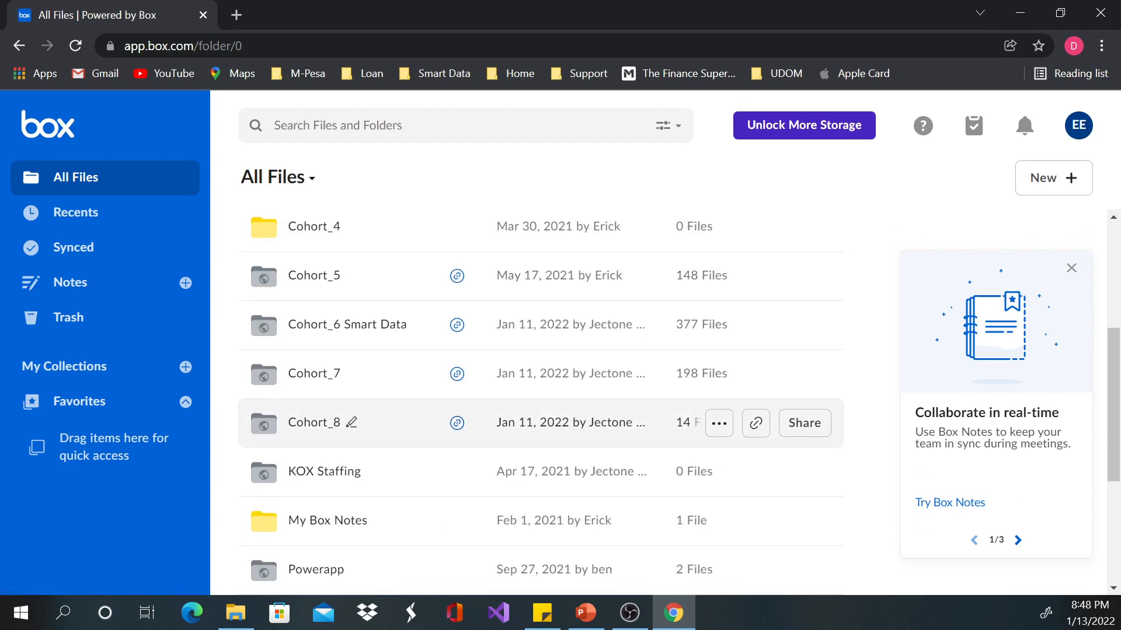
scroll(583, 431, "up", 4)
scroll(583, 438, "up", 1)
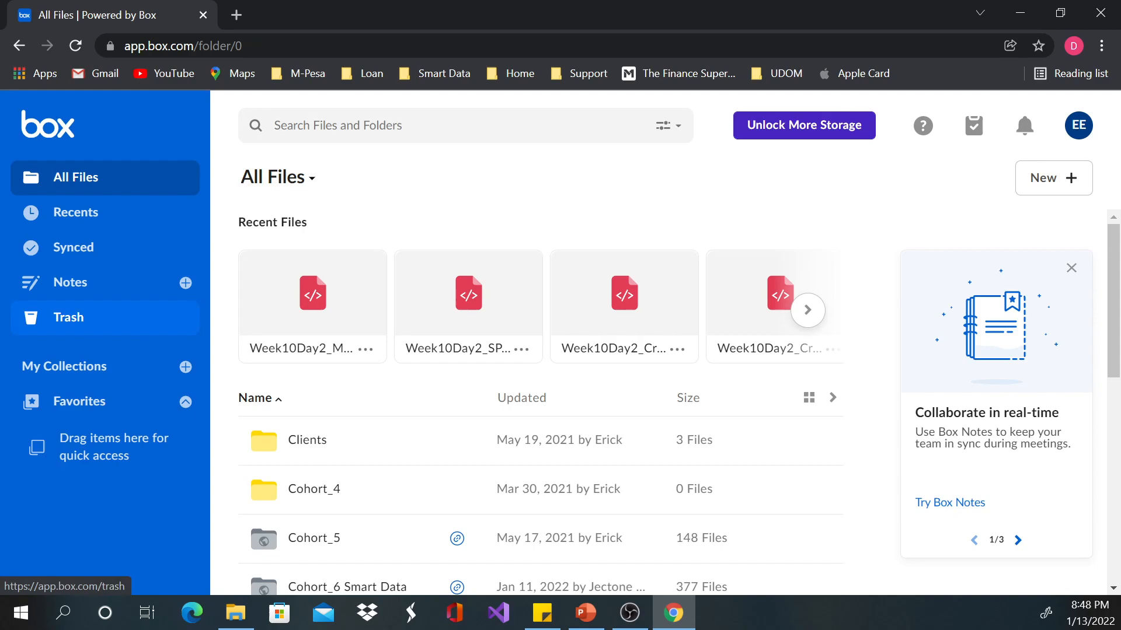
Step: View the deleted items in the Trash and return to All Files
left_click(68, 317)
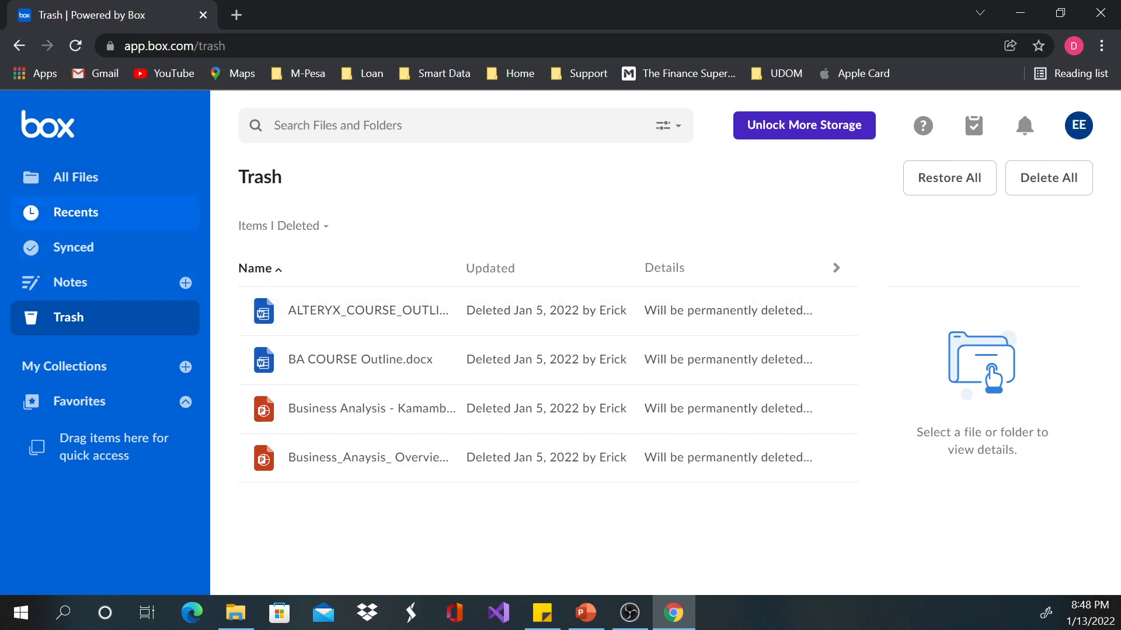
left_click(75, 176)
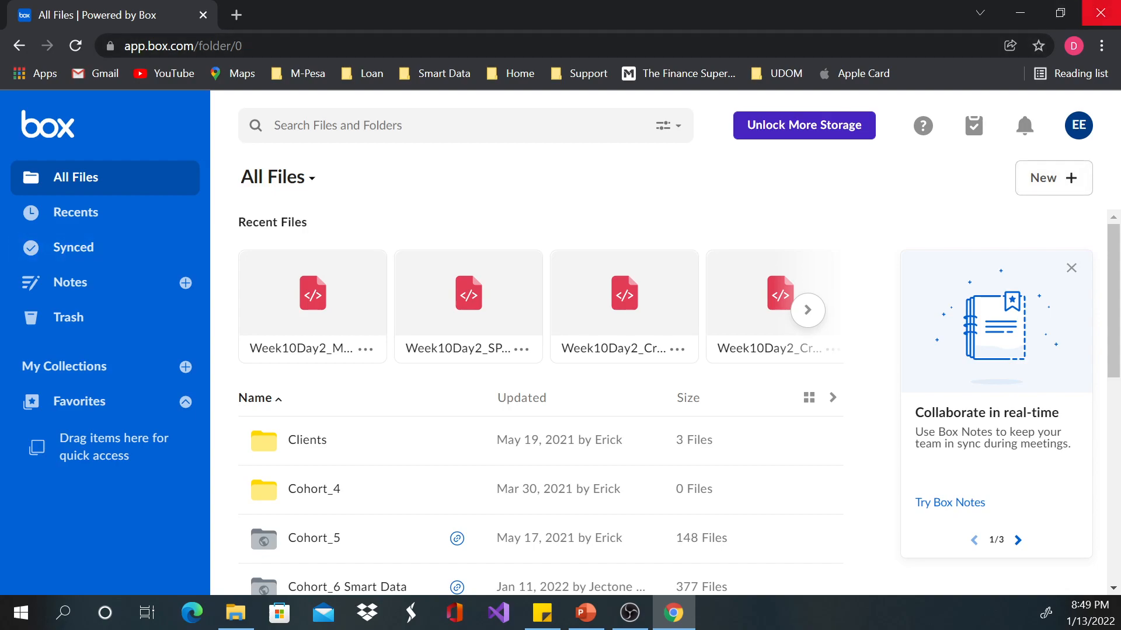
left_click(1060, 13)
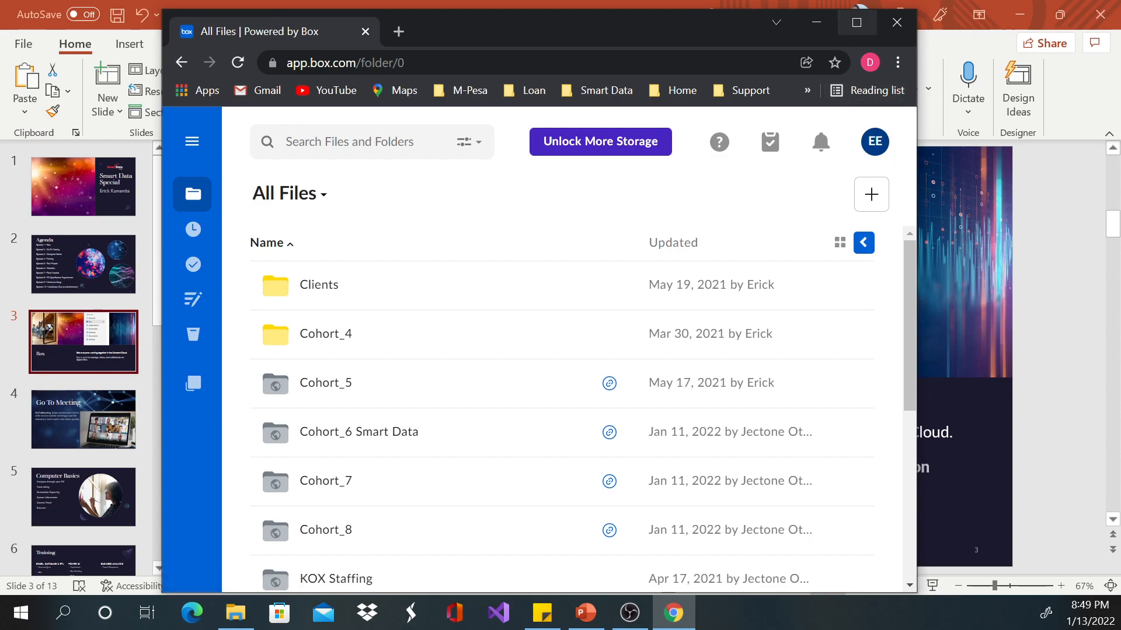
left_click(856, 22)
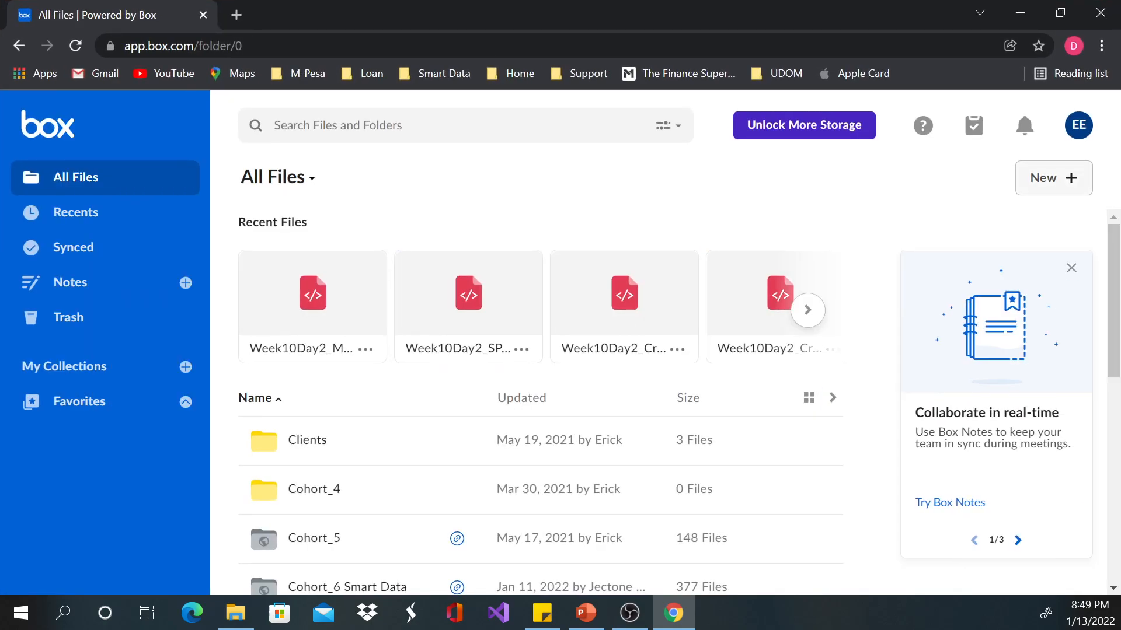
Step: Review the item types that can be created, start a new folder and enter Smart Data as its name
left_click(1054, 178)
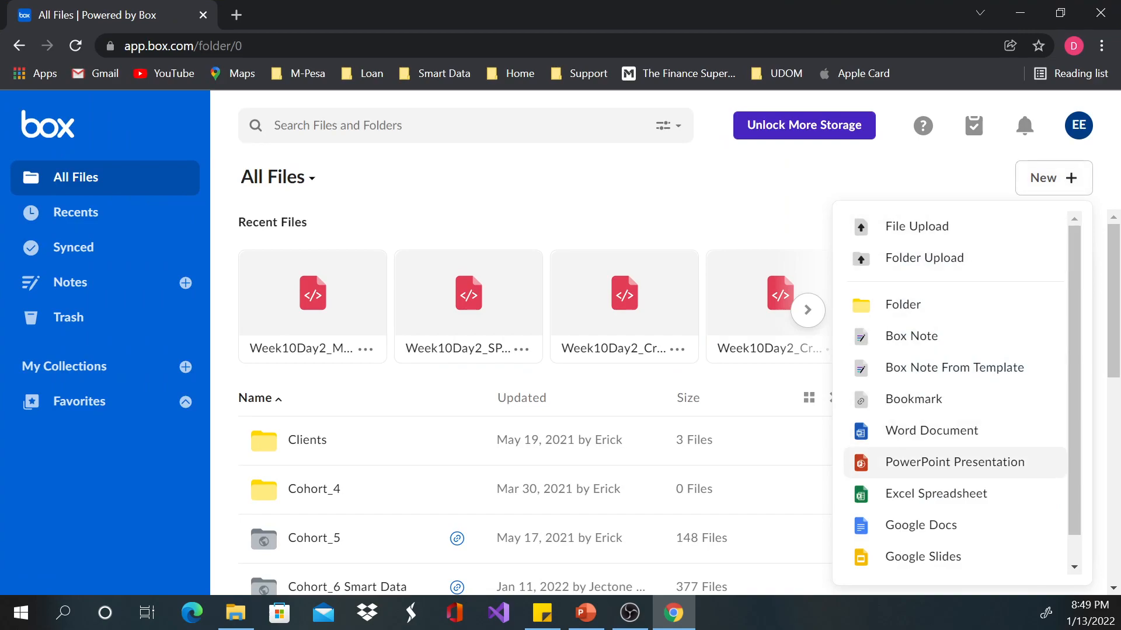
scroll(934, 461, "down", 1)
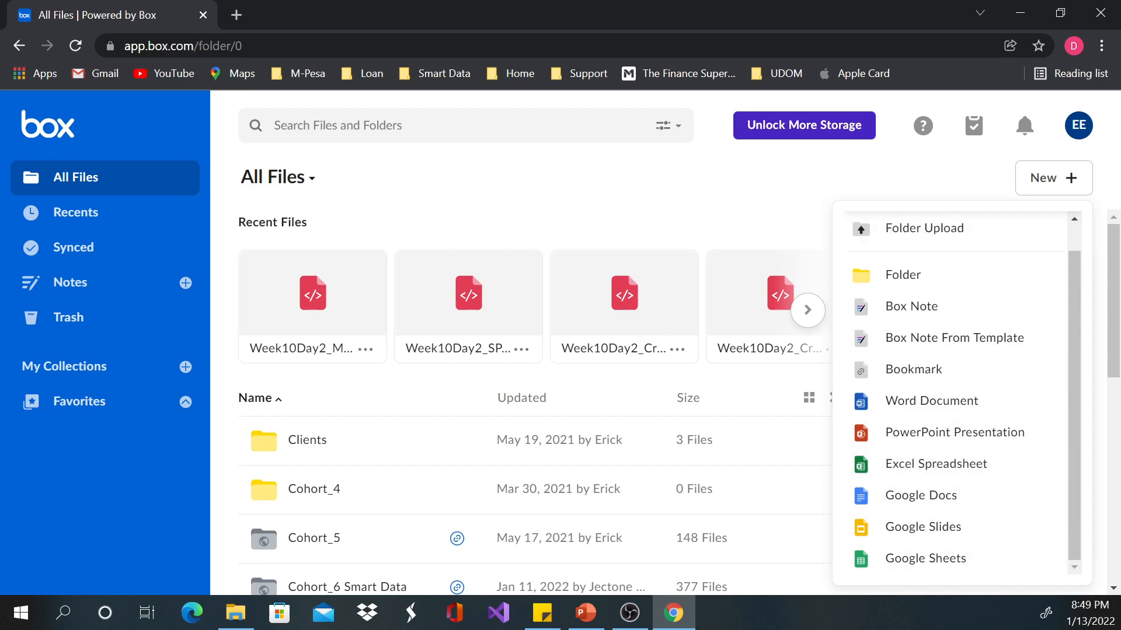
scroll(934, 385, "up", 1)
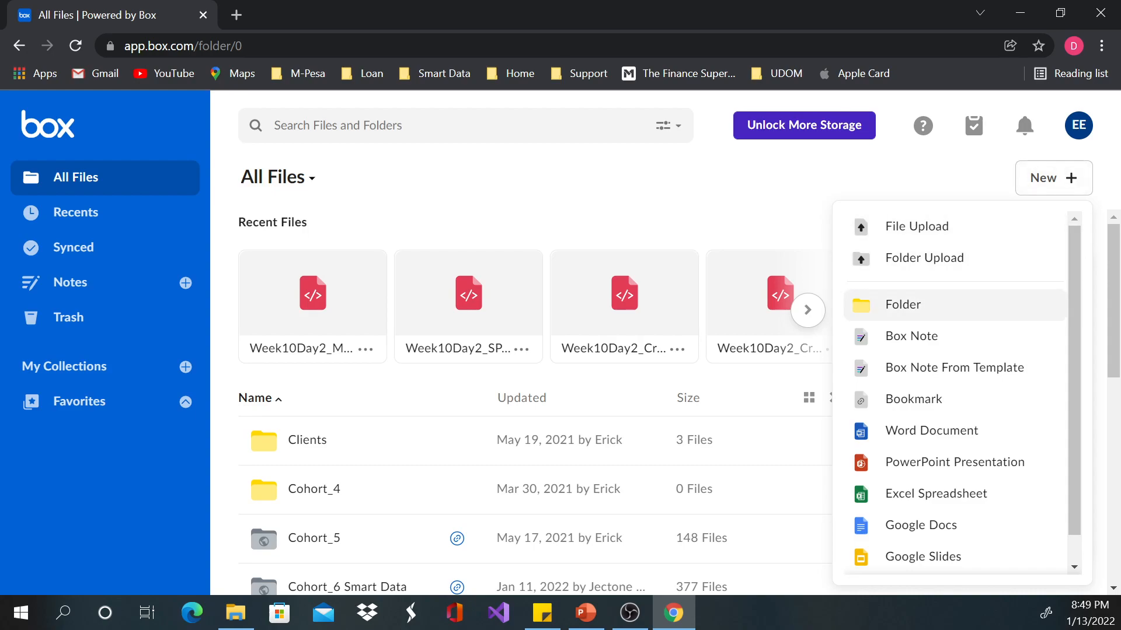
left_click(903, 304)
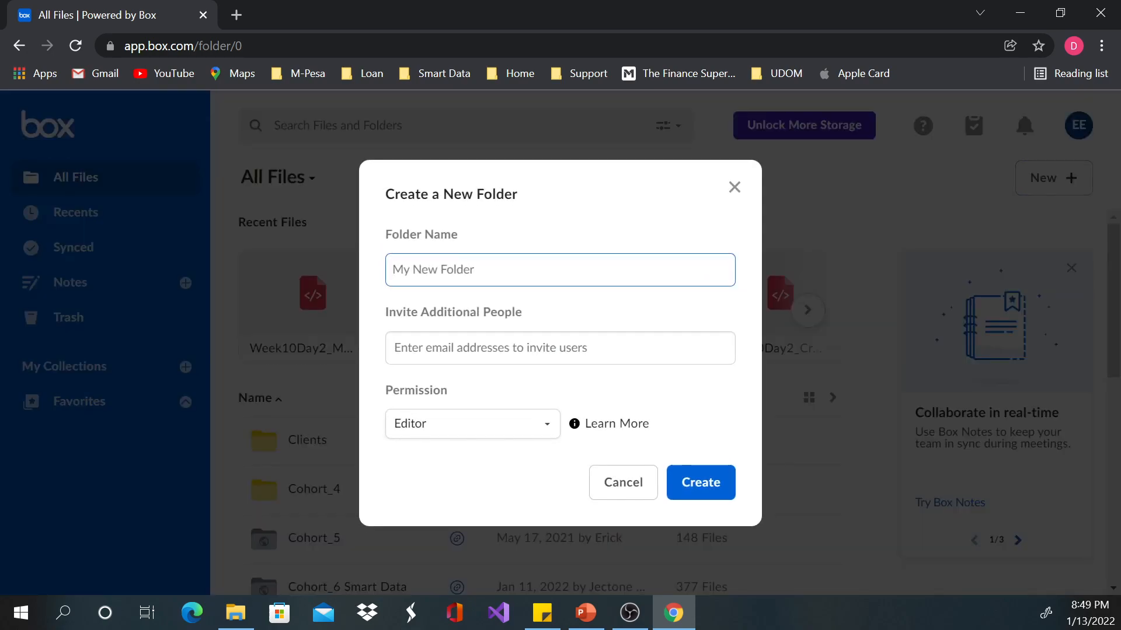
left_click(559, 269)
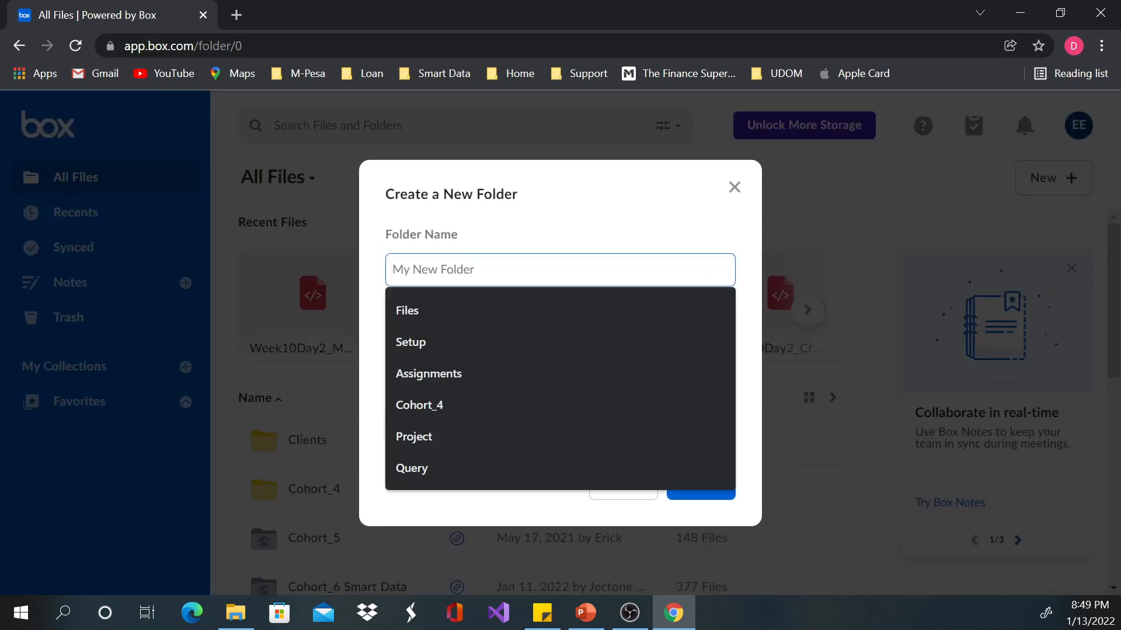
left_click(559, 270)
left_click(560, 269)
key("Down")
key("Up")
type("Sma")
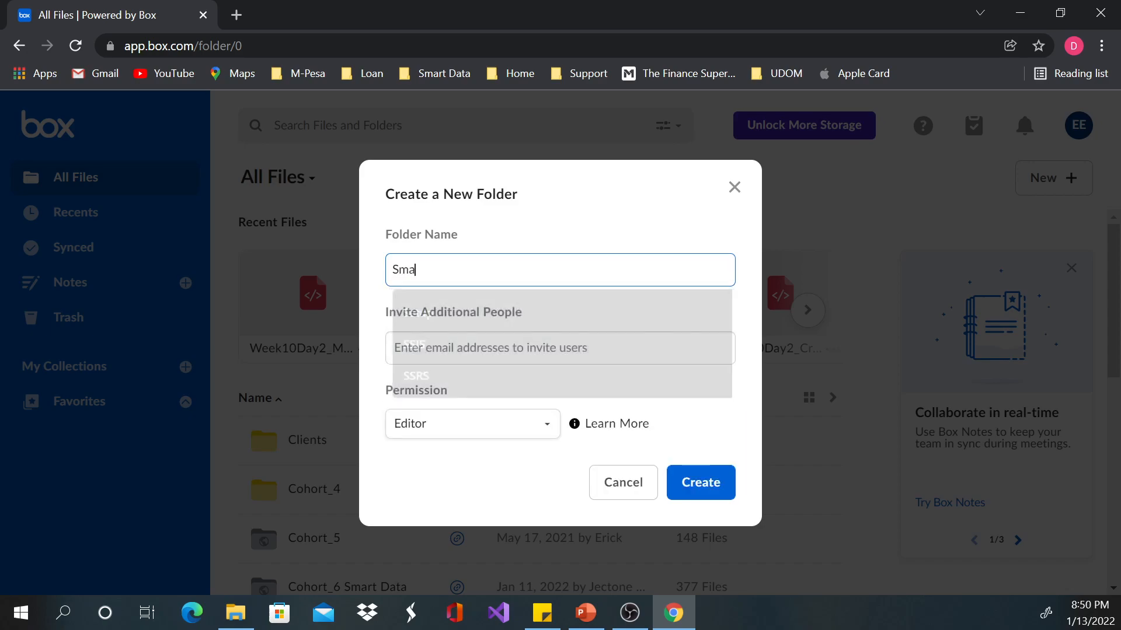
type("rt Data")
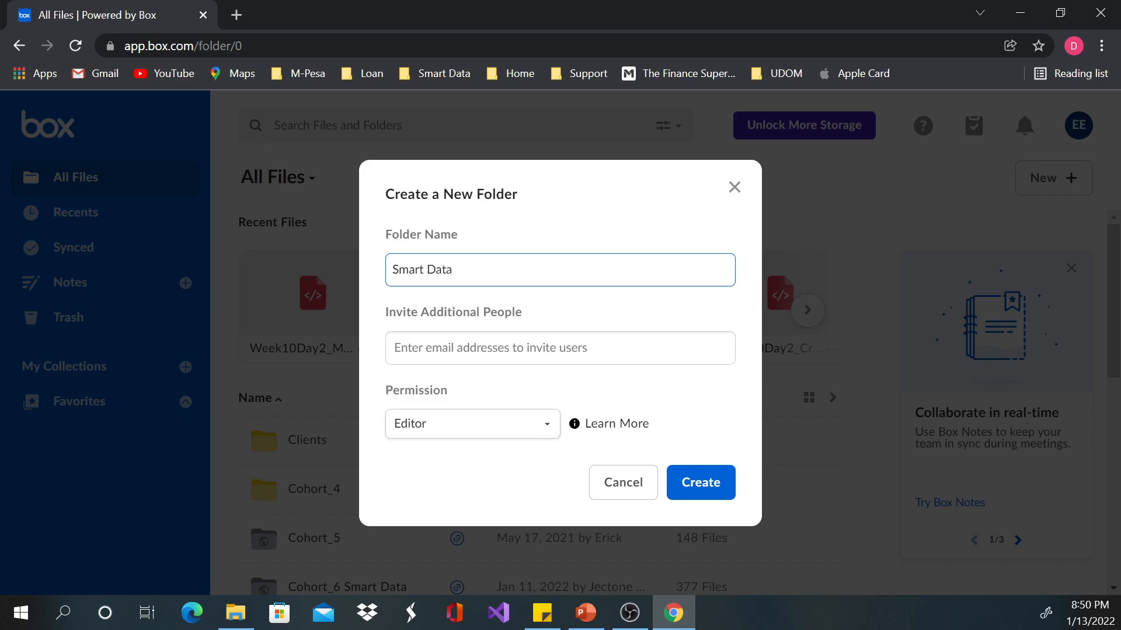
Step: Examine the Editor and Viewer permission options for the new folder and the table of permission levels
left_click(472, 425)
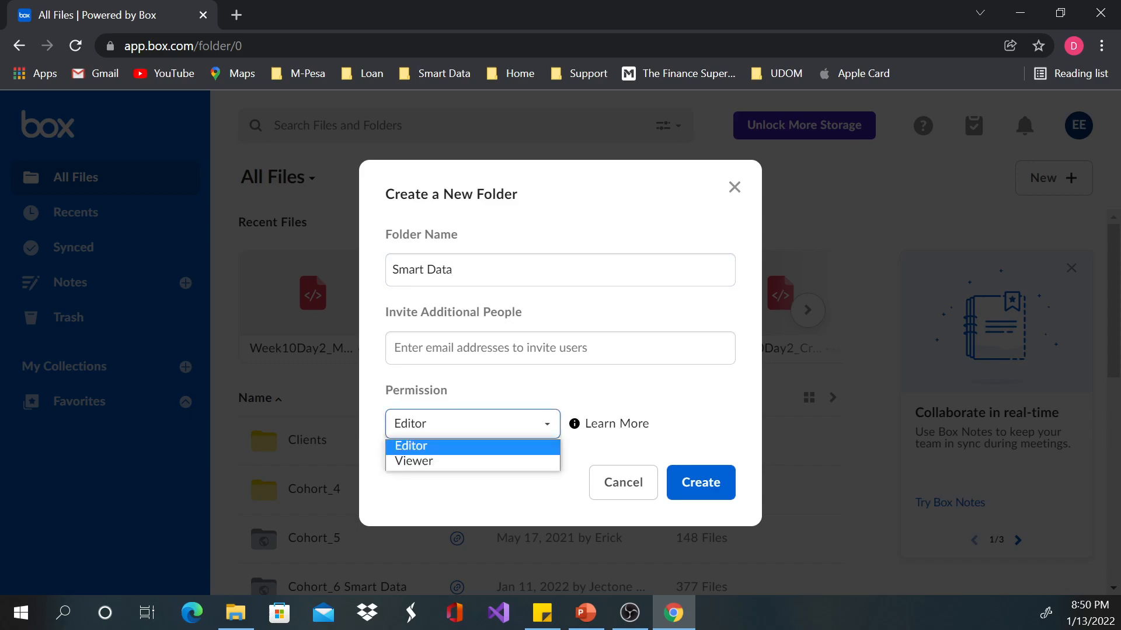
key("Down")
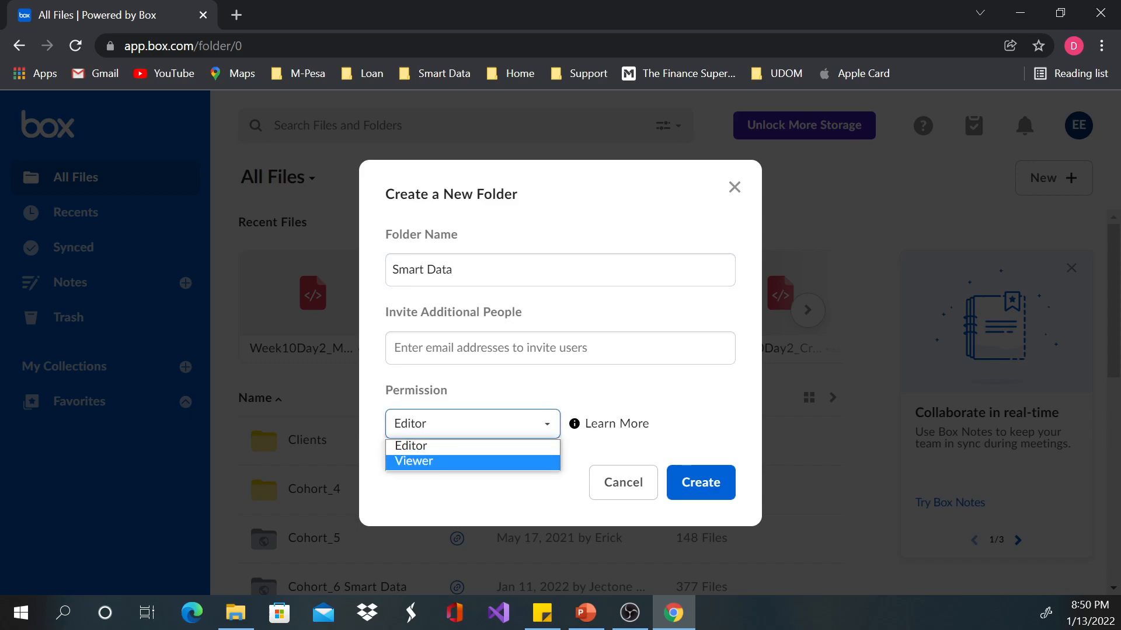
left_click(502, 348)
left_click(472, 425)
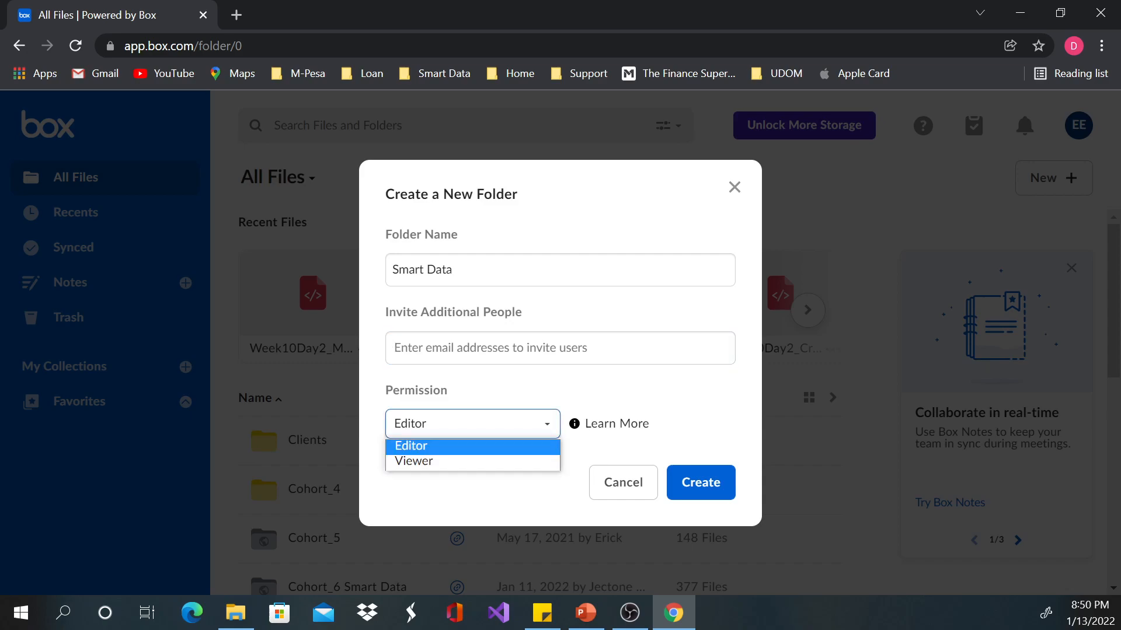
left_click(609, 424)
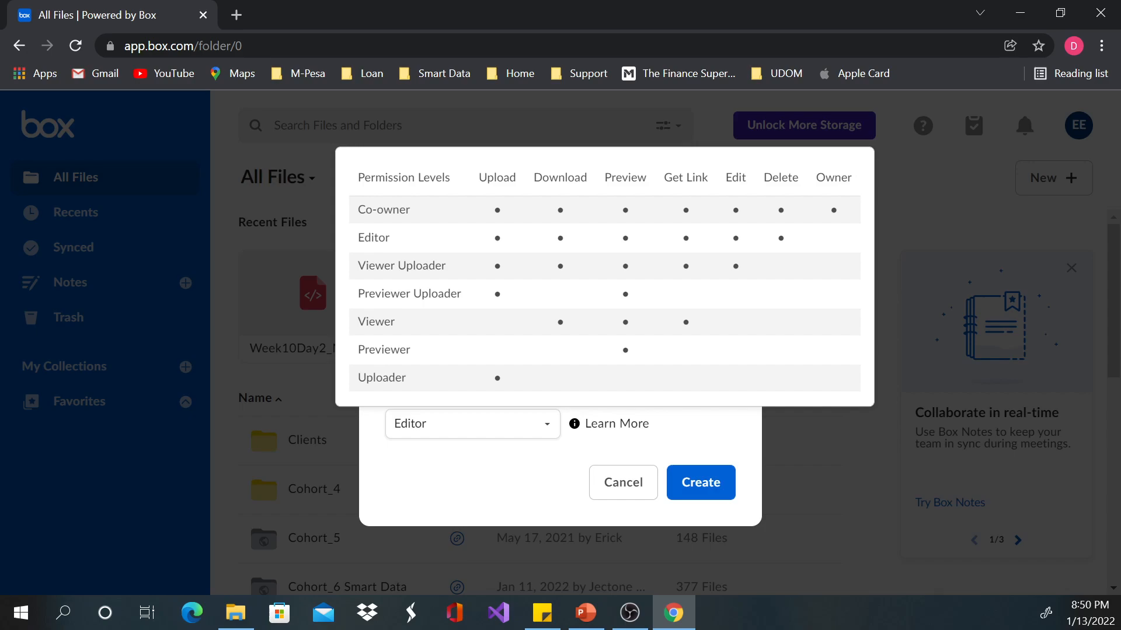
left_click(455, 270)
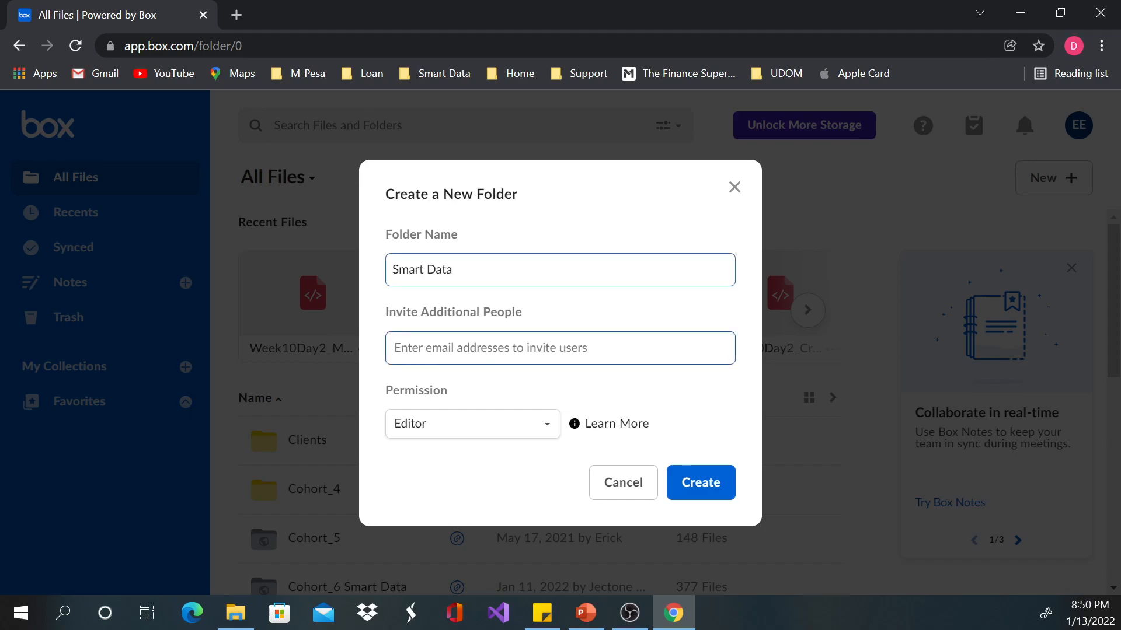
left_click(467, 348)
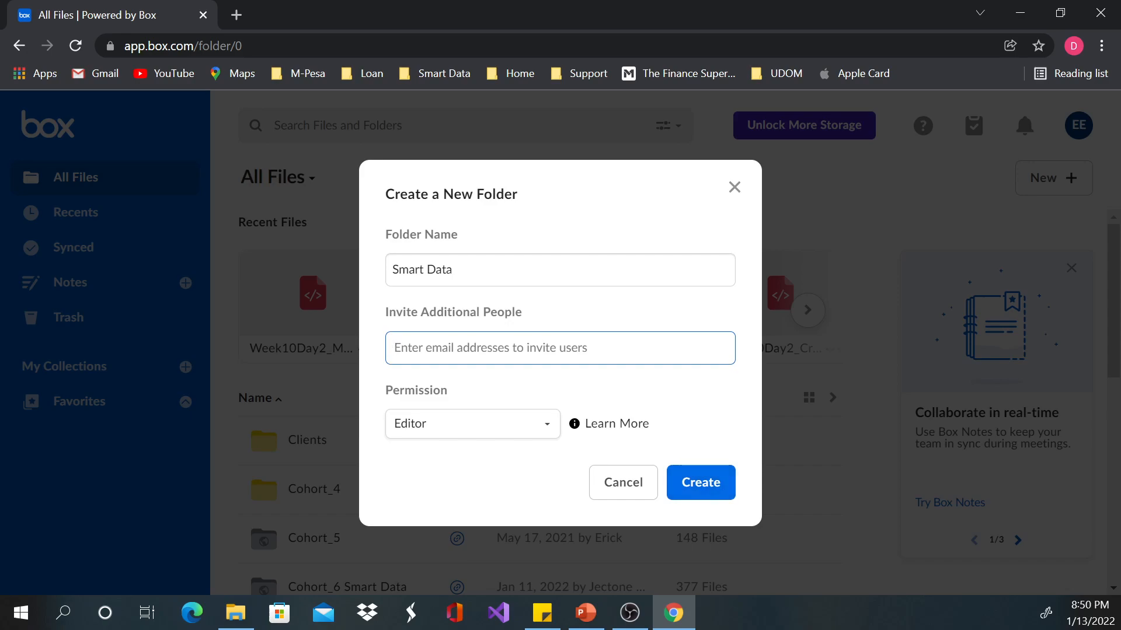
Step: Replace the new folder's name with Smart Data Special and create the folder
left_click(700, 482)
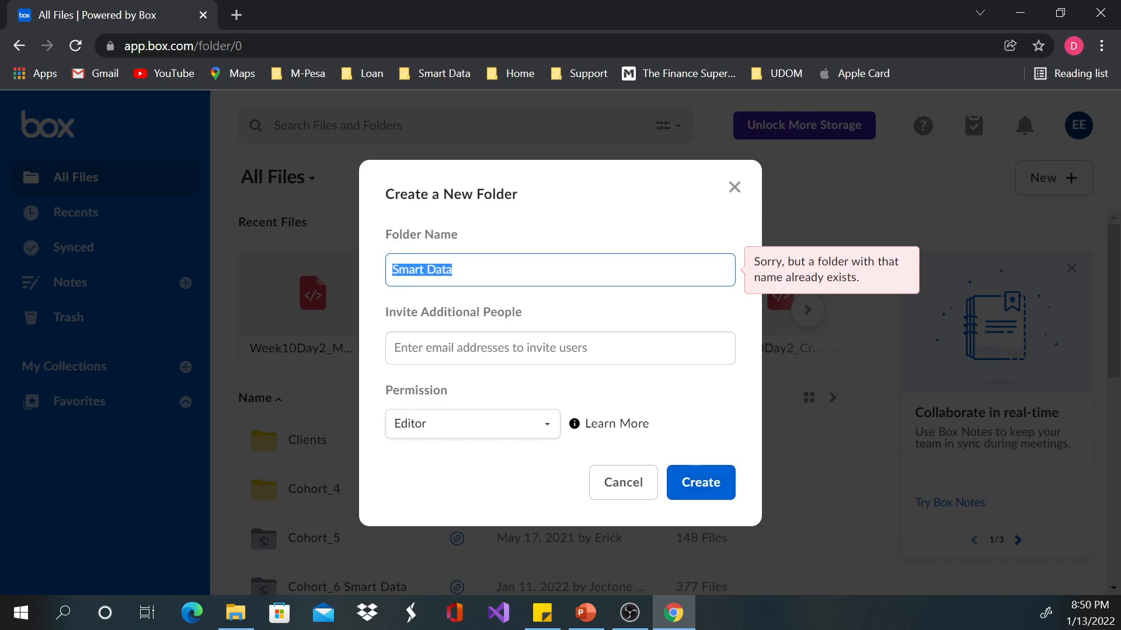
type("Test ")
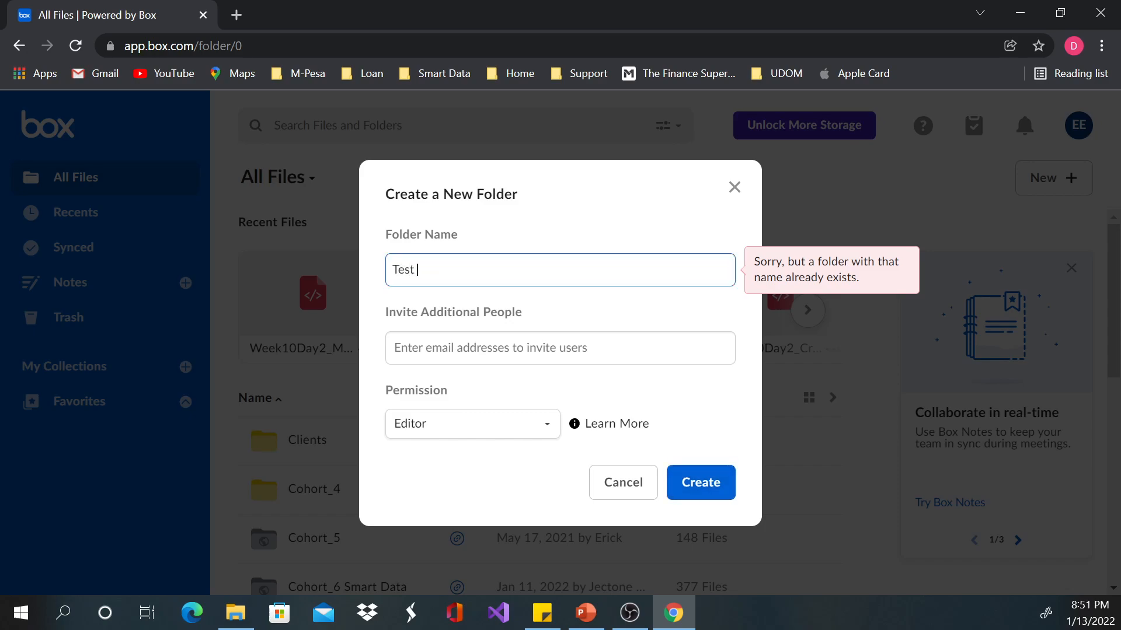
type("Folder")
key("BackSpace")
key("BackSpace")
key("BackSpace")
key("BackSpace")
key("BackSpace")
key("BackSpace")
key("BackSpace")
key("BackSpace")
key("BackSpace")
key("BackSpace")
key("BackSpace")
type("Smart D")
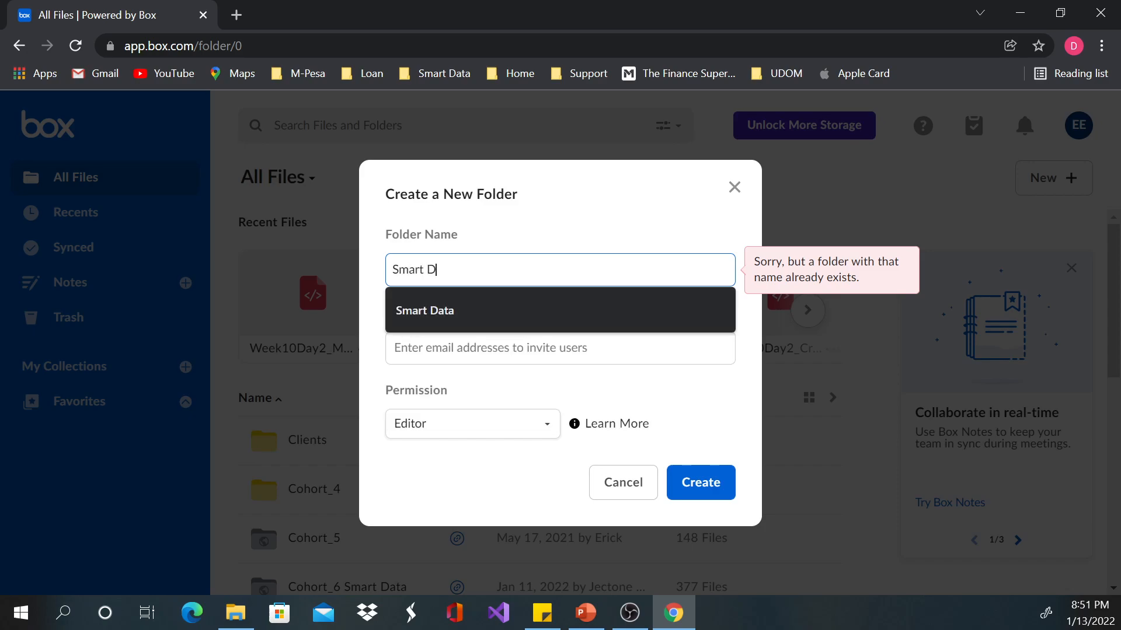
type("ata Special")
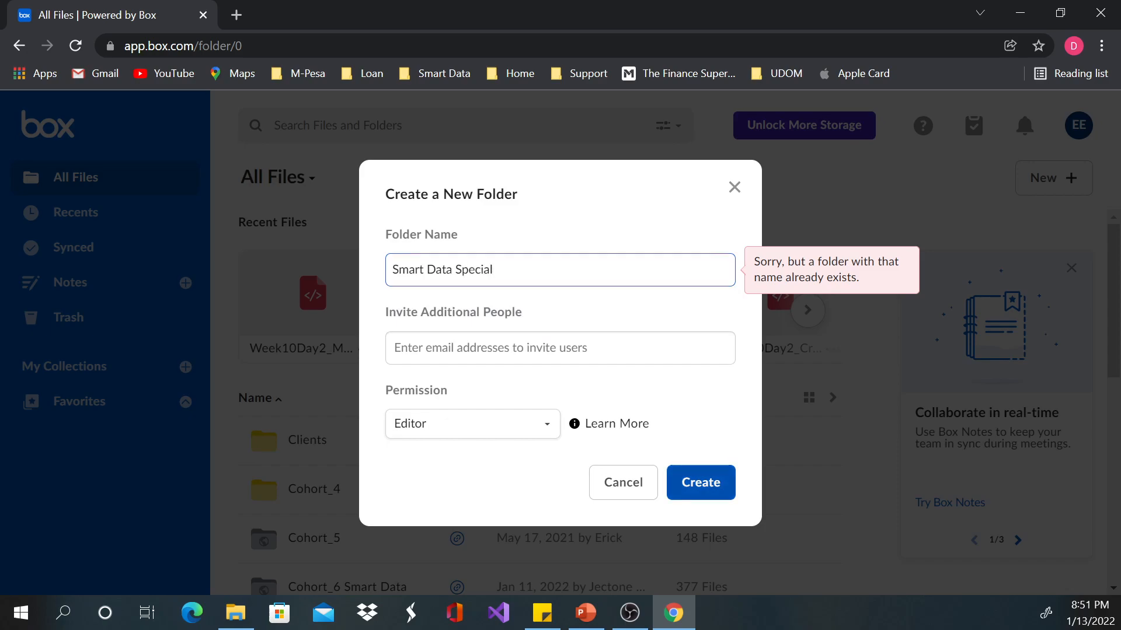
key("Return")
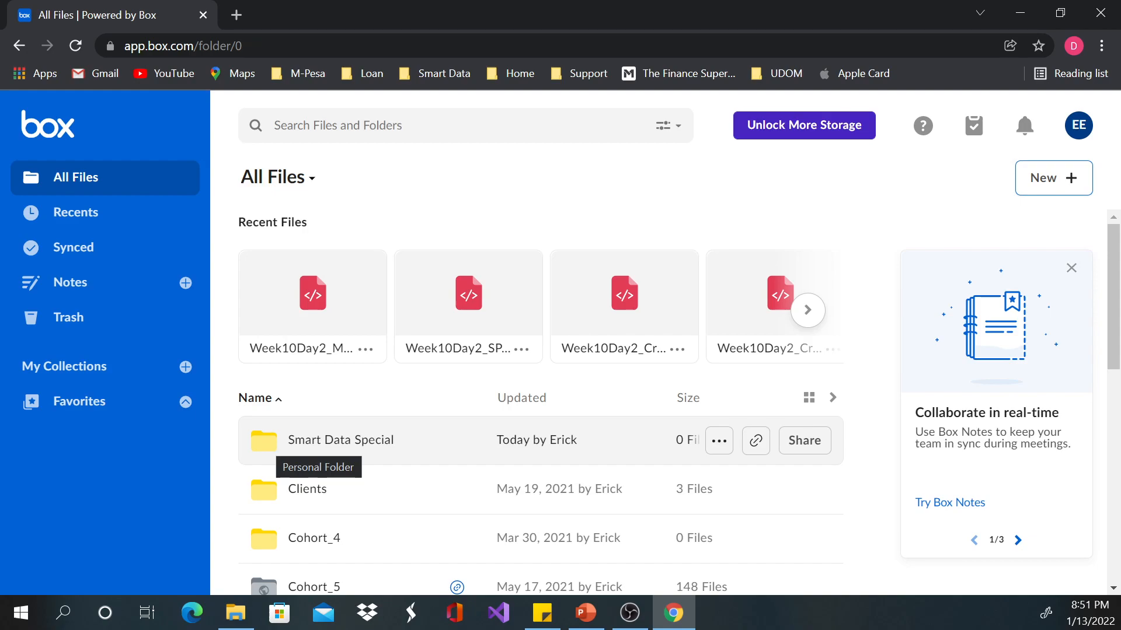
Step: Look through the All Files list to compare the personal folders with the external ones
scroll(327, 461, "down", 3)
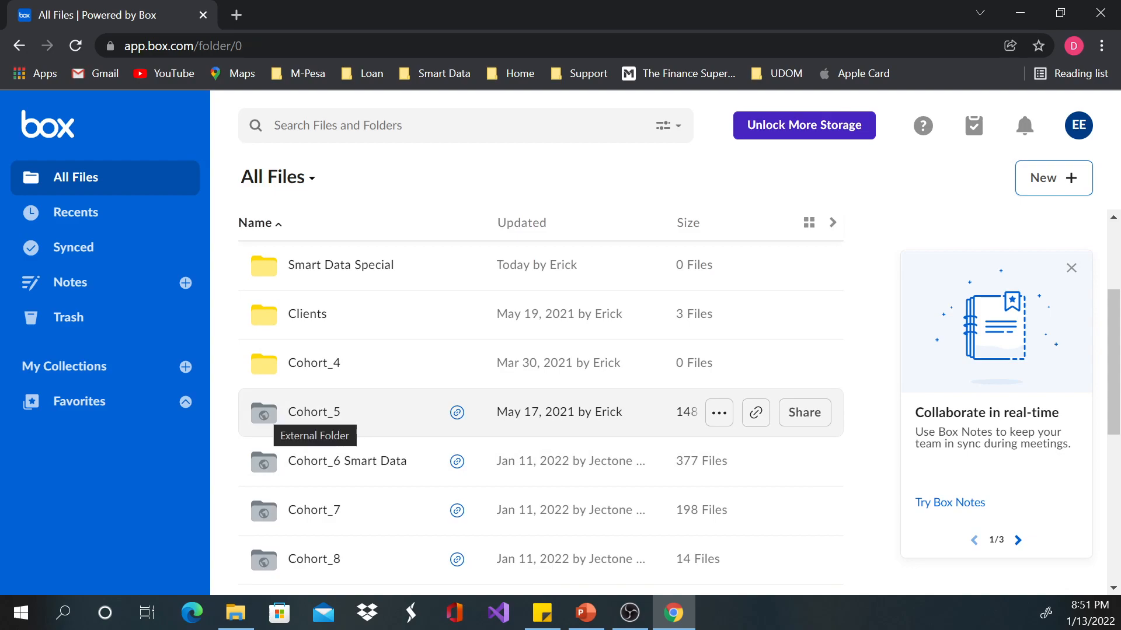
scroll(292, 409, "down", 5)
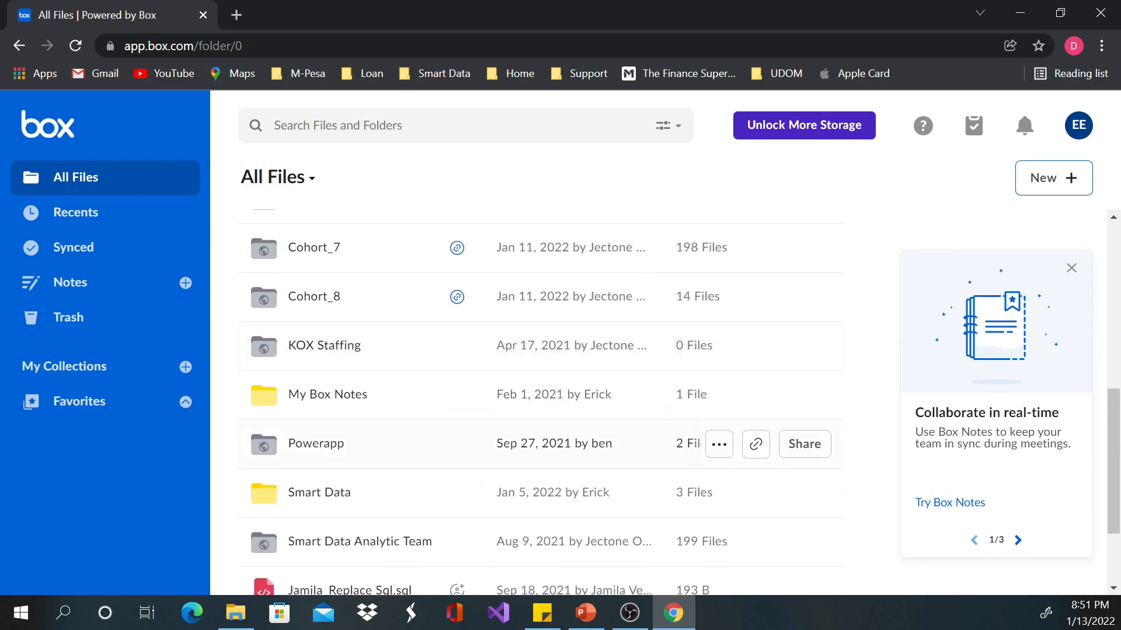
scroll(264, 388, "up", 5)
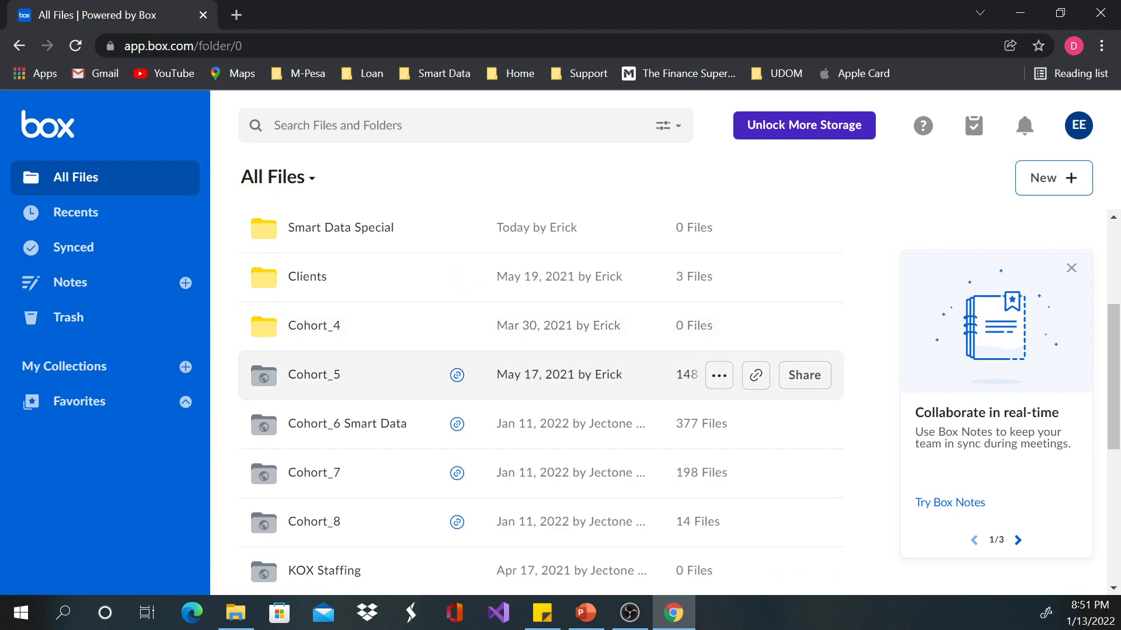
scroll(264, 385, "up", 3)
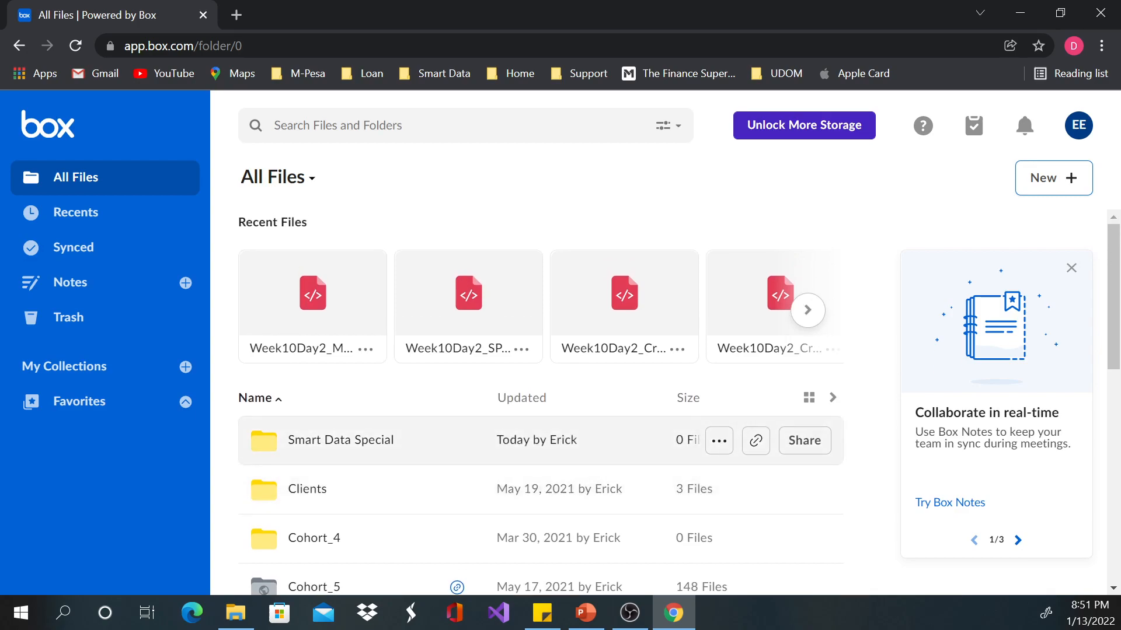
Step: Start sharing the Smart Data Special folder, add a collaborator to the invitation and review the available permission roles
scroll(327, 426, "down", 3)
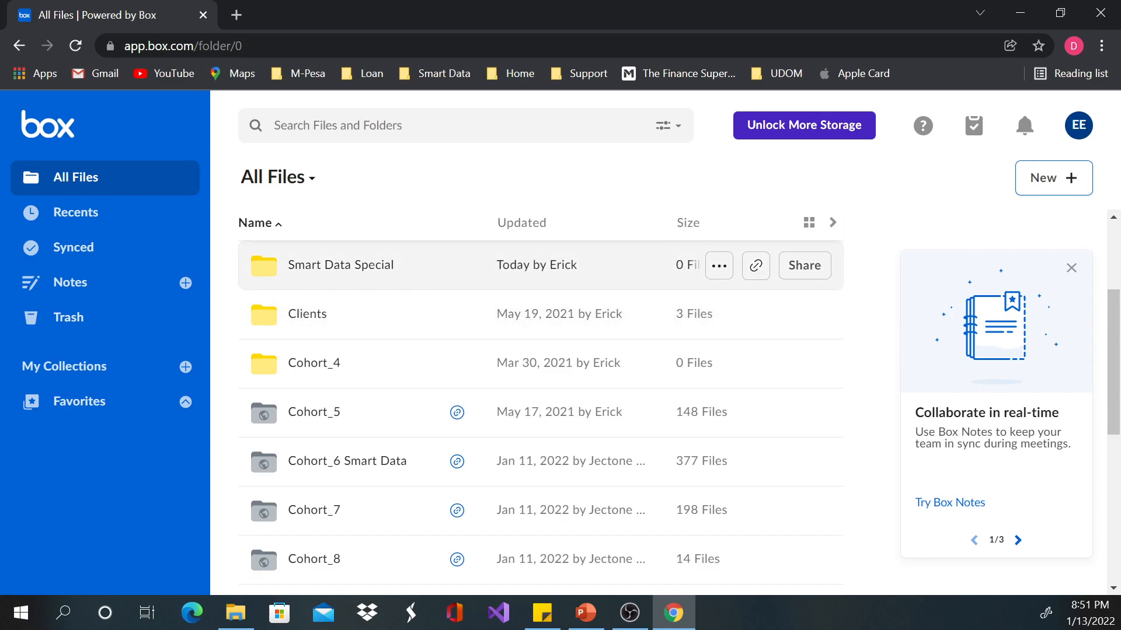
left_click(804, 265)
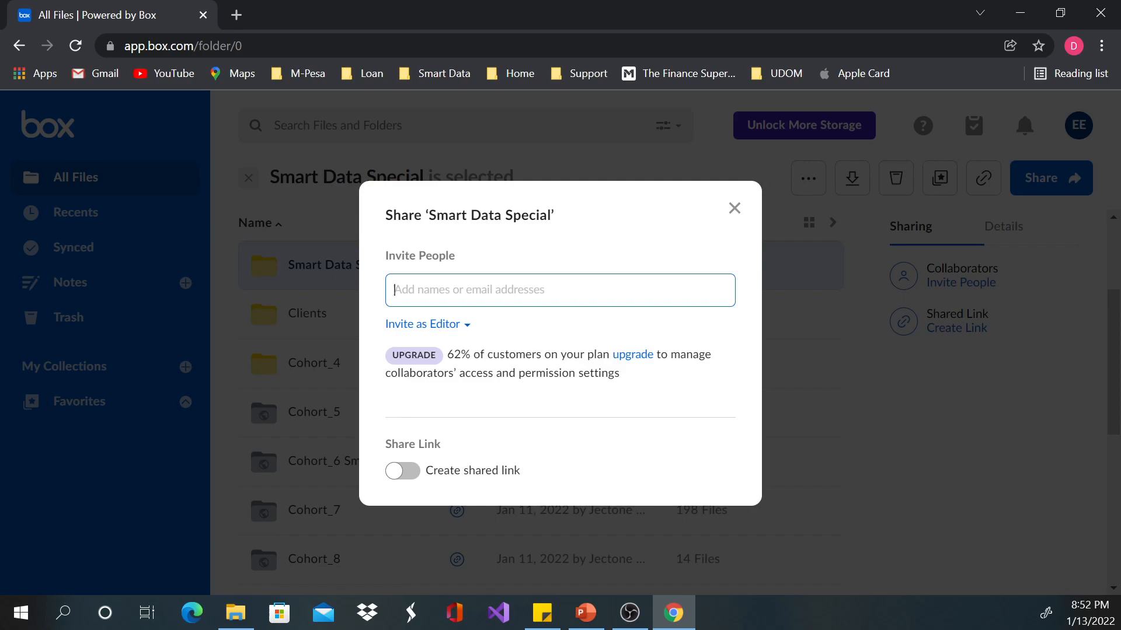
type("jecto")
key("Down")
key("Return")
left_click(428, 290)
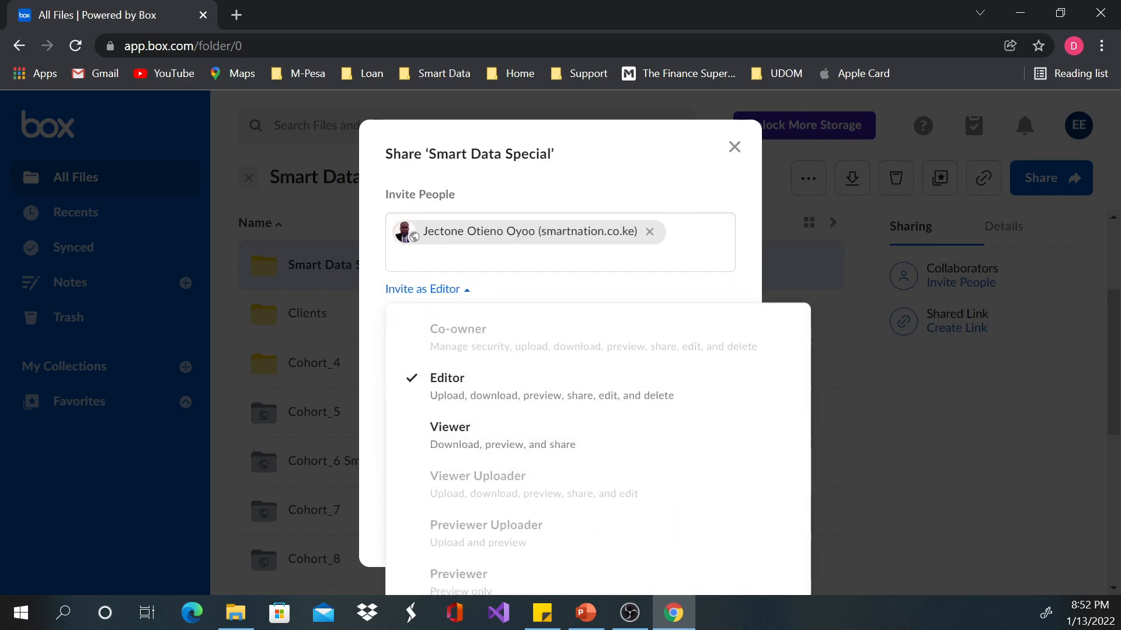
left_click(428, 290)
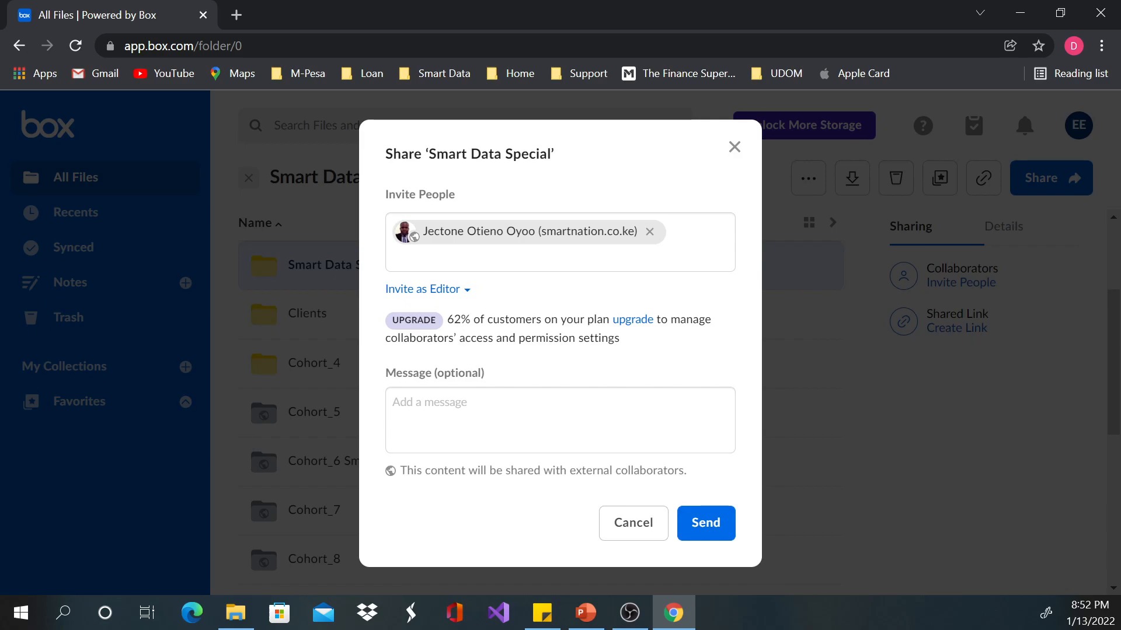
Step: Write the invitation message "Hello, This is a Smart Data Special test folder. Please ignore" and discard the invitation without sending it
left_click(473, 413)
type("Hello,")
key("Return")
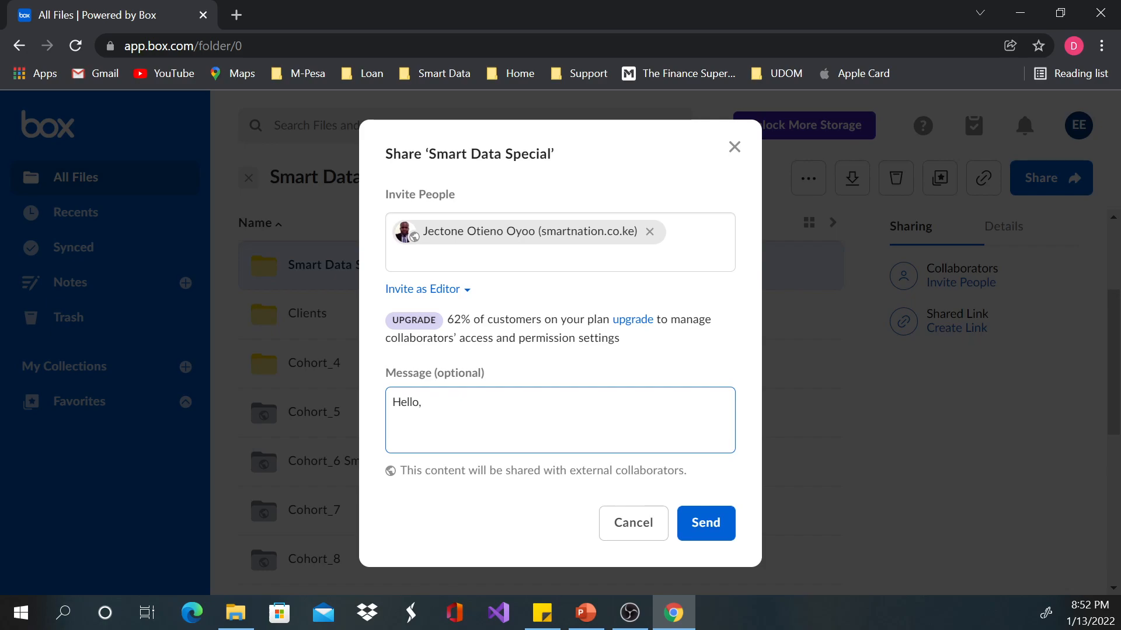
type("TYhis")
key("BackSpace")
key("BackSpace")
key("BackSpace")
key("BackSpace")
type("his is a Smart Data Special f")
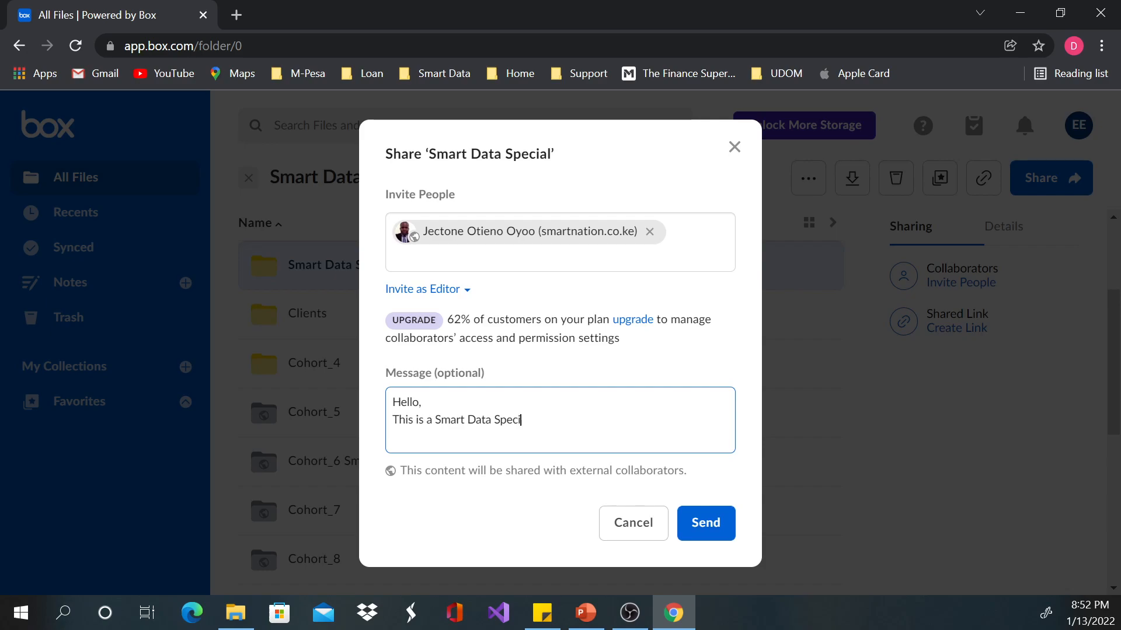
key("BackSpace")
type("view")
key("BackSpace")
key("BackSpace")
key("BackSpace")
key("BackSpace")
type("test fol")
type("er")
key("BackSpace")
key("BackSpace")
type("der. Please ignore")
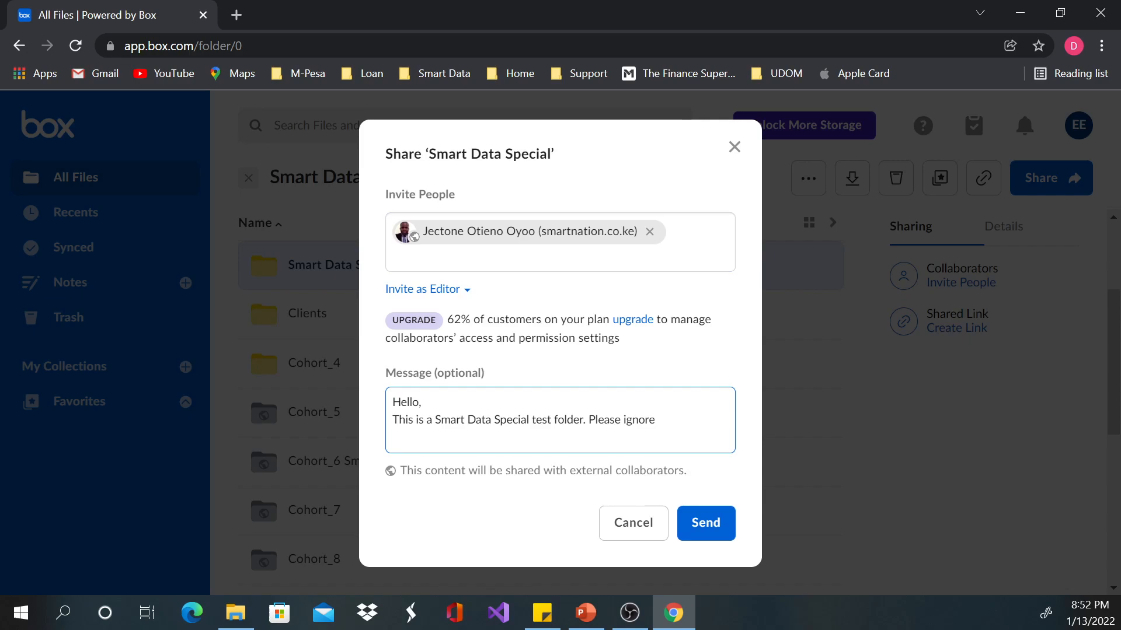
key("Escape")
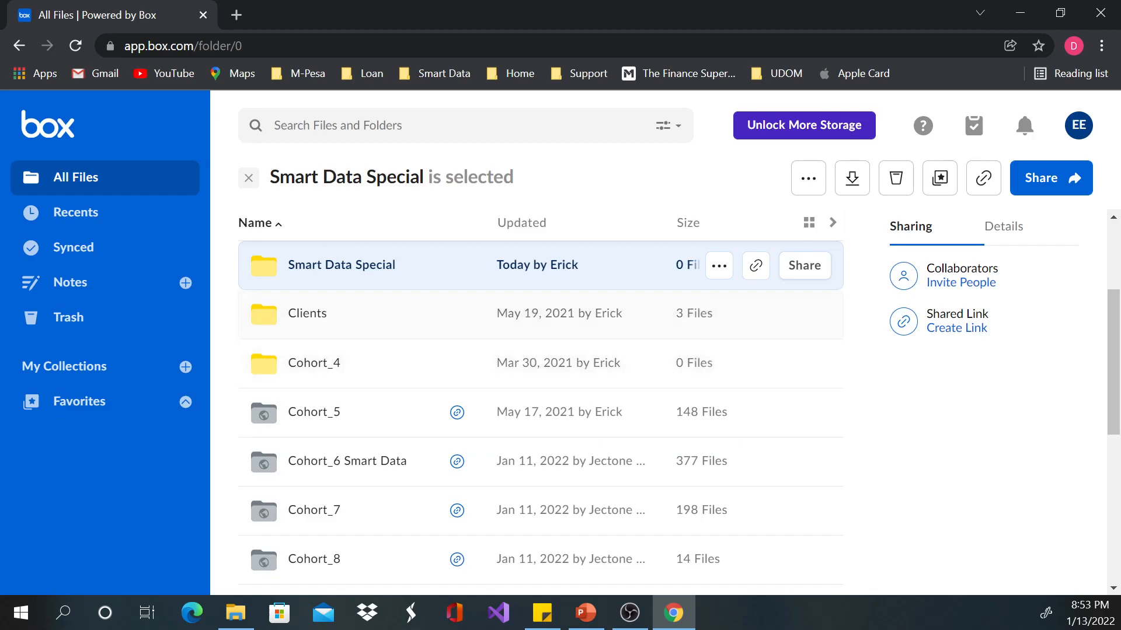
Step: Open the Smart Data Special folder and examine its file upload options, leaving the file picker without choosing a file
left_click(342, 265)
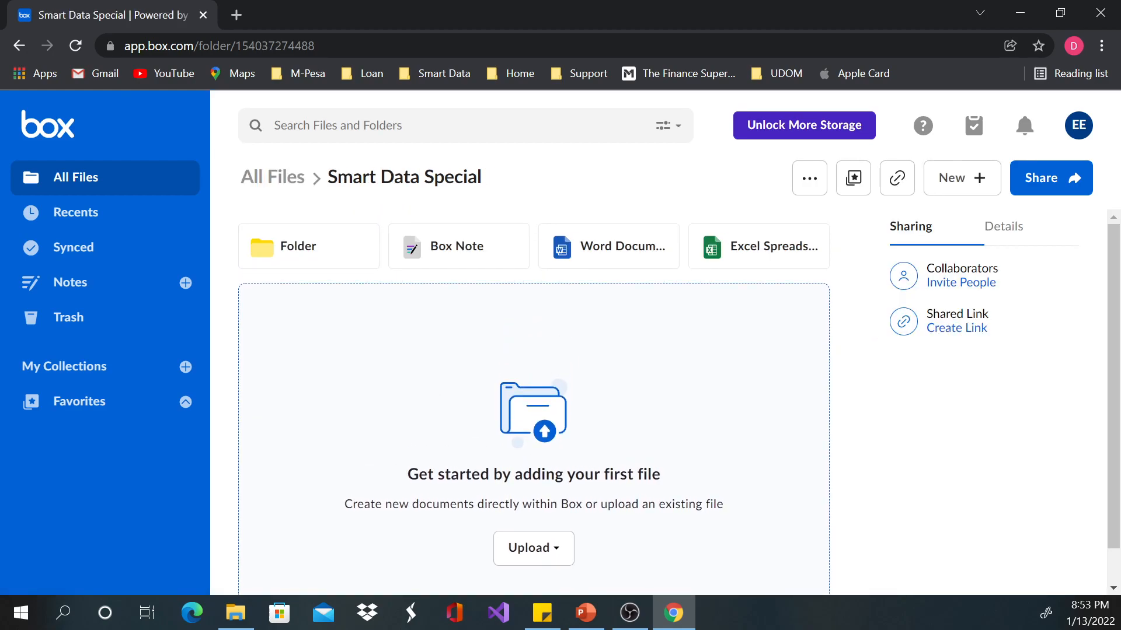
scroll(533, 408, "down", 1)
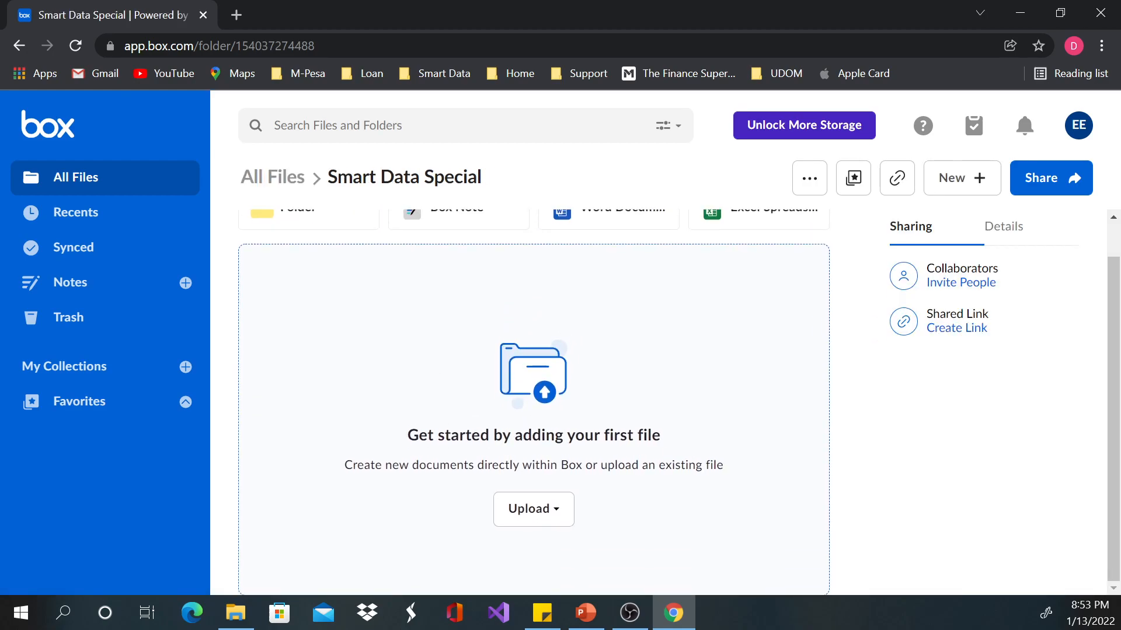
left_click(533, 509)
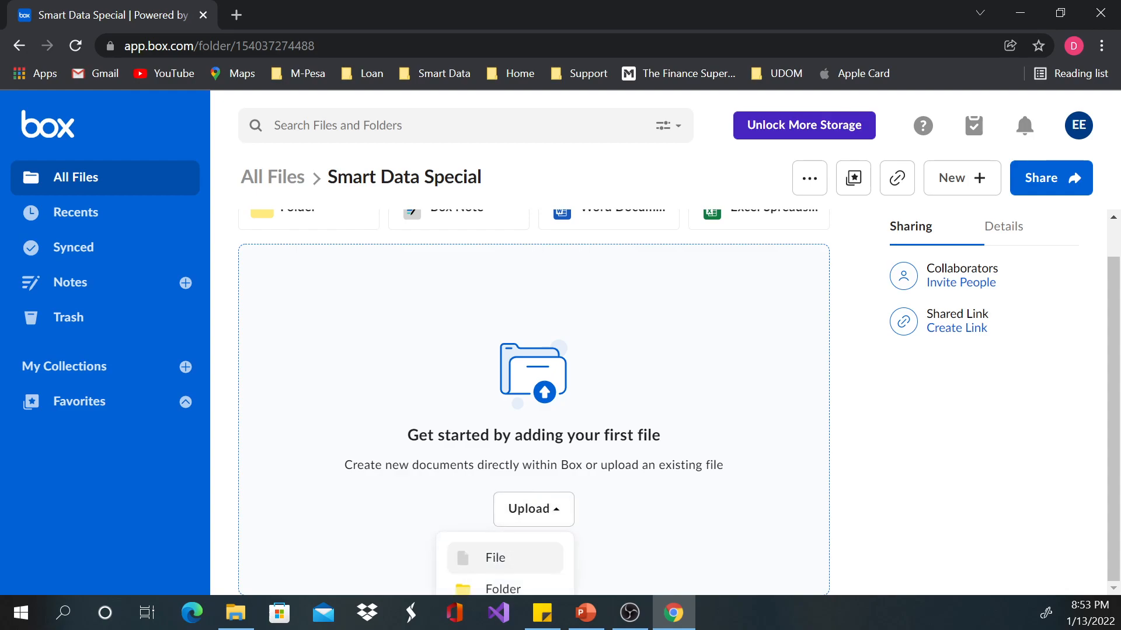
scroll(534, 420, "up", 1)
scroll(534, 421, "down", 1)
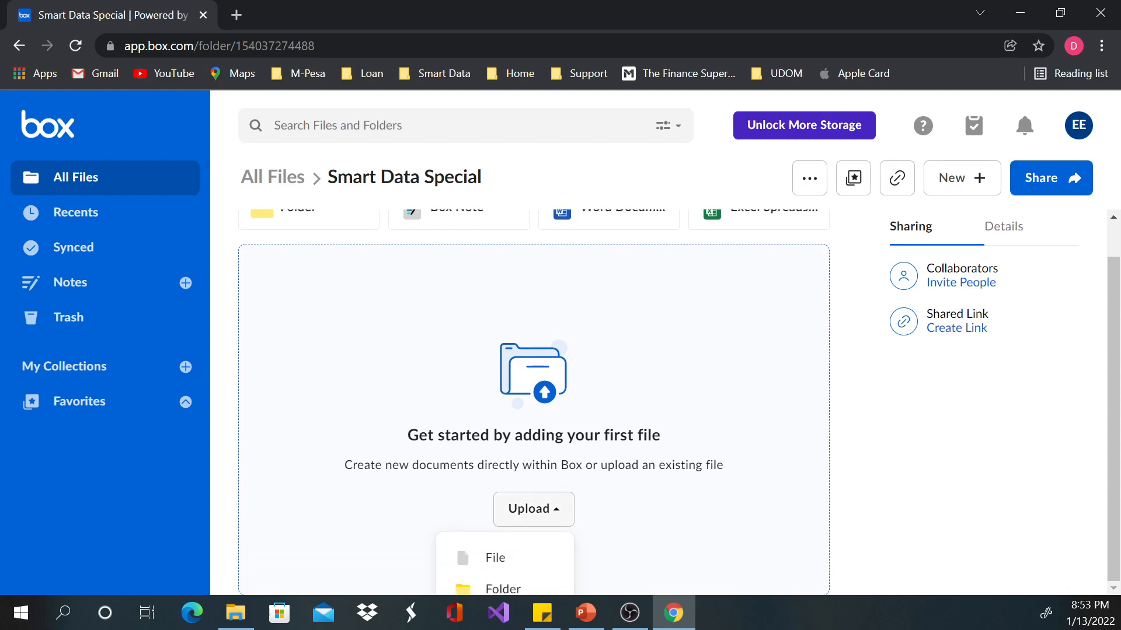
left_click(495, 562)
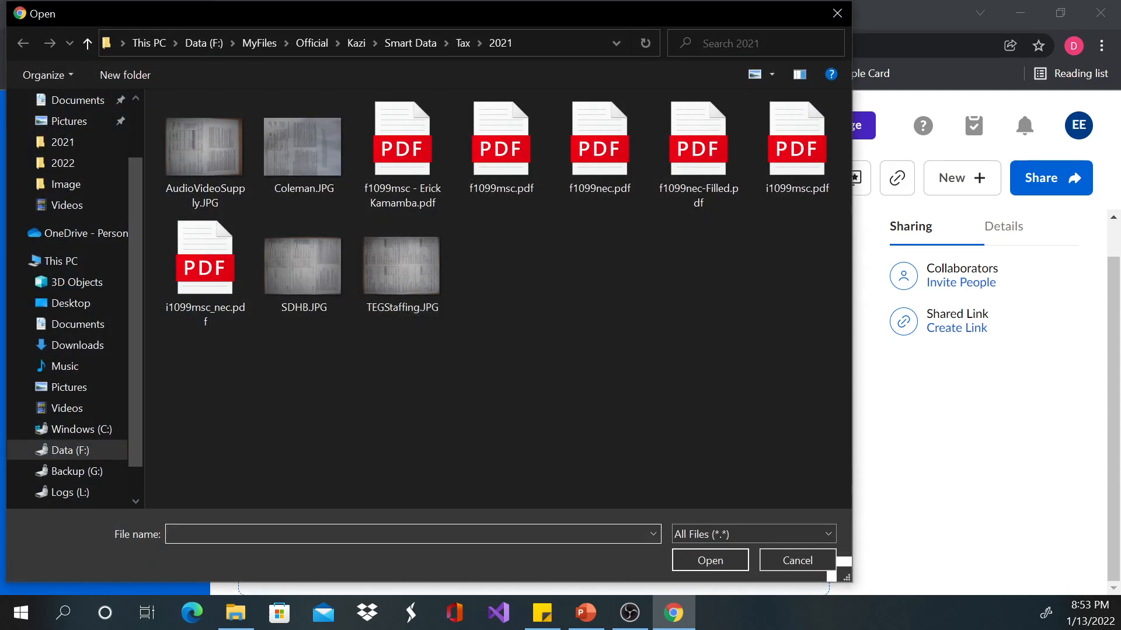
left_click(837, 13)
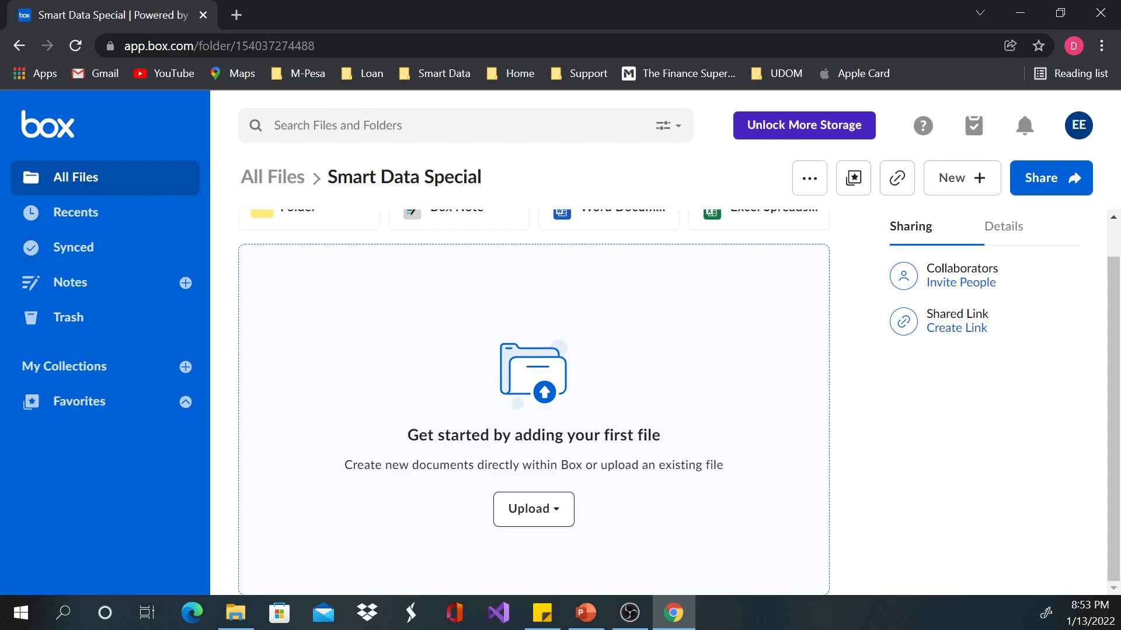
scroll(533, 380, "up", 1)
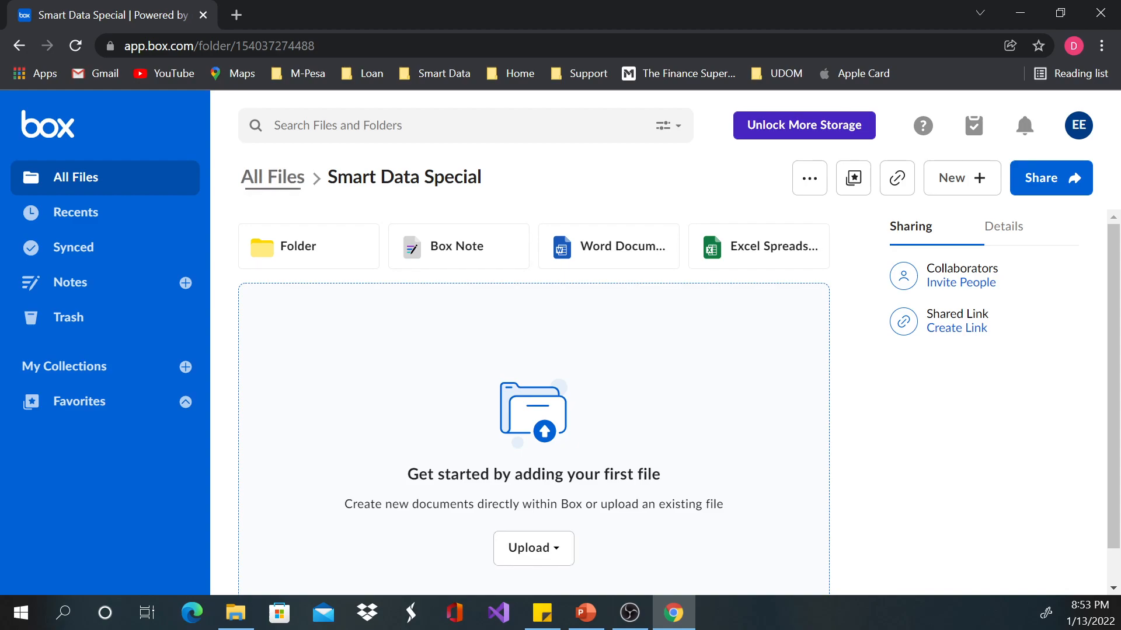
Step: Return to All Files and examine the subfolders of Cohort_8 and Business Analysis - CBAP in the folder tree
left_click(273, 177)
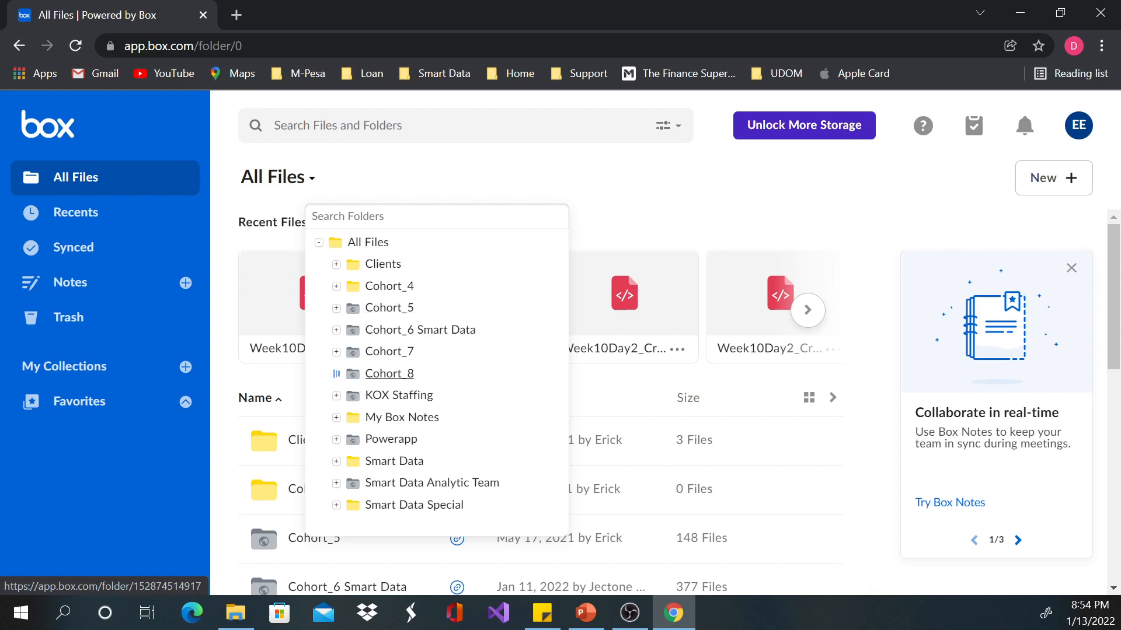
left_click(336, 373)
left_click(354, 396)
scroll(461, 417, "down", 1)
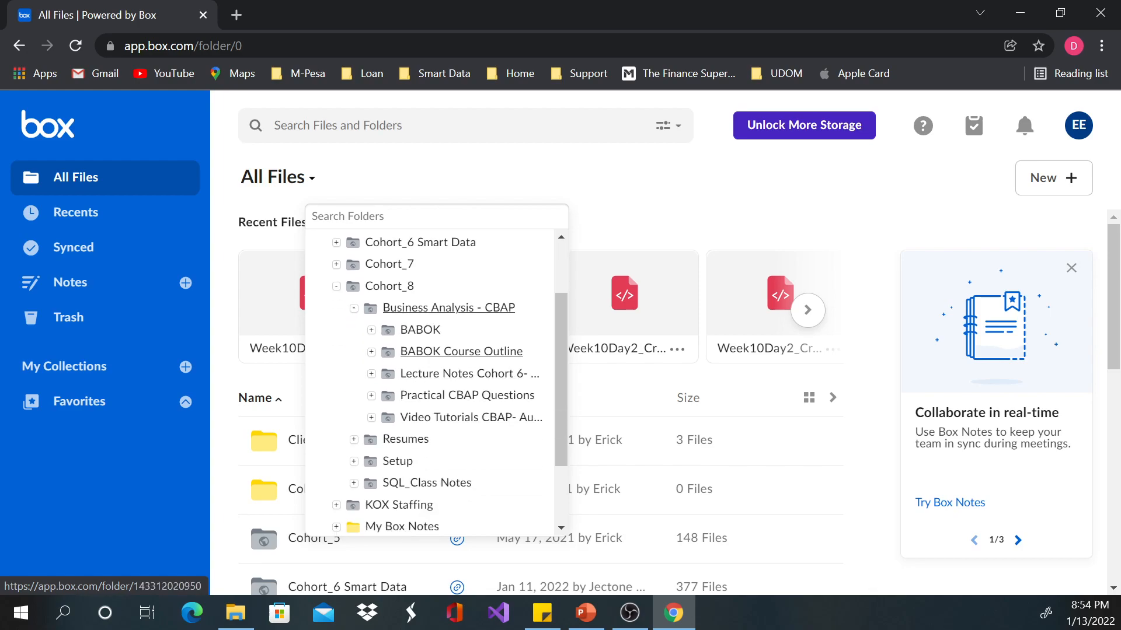
left_click(336, 287)
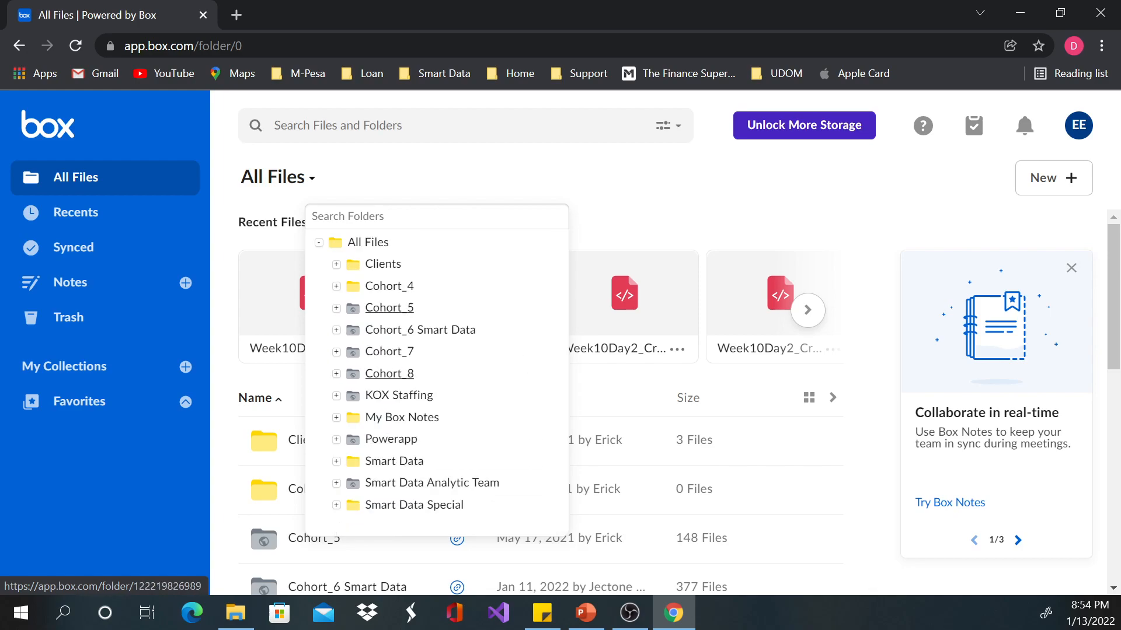
Step: Search all files and folders for "business" and show the full list of results
left_click(386, 125)
type("busines")
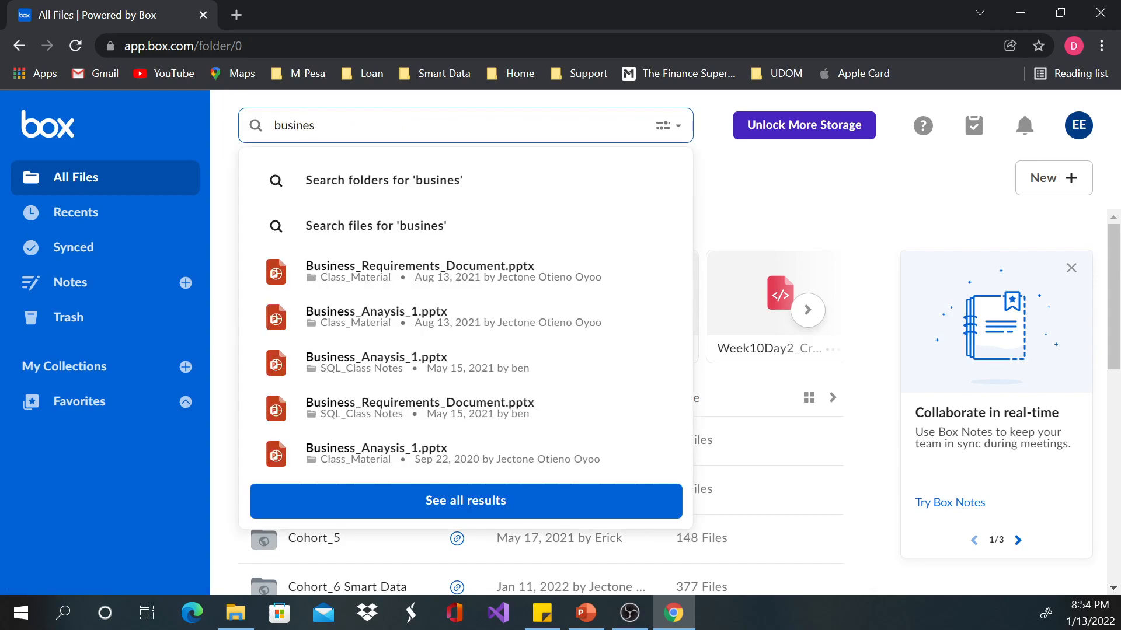
type("s")
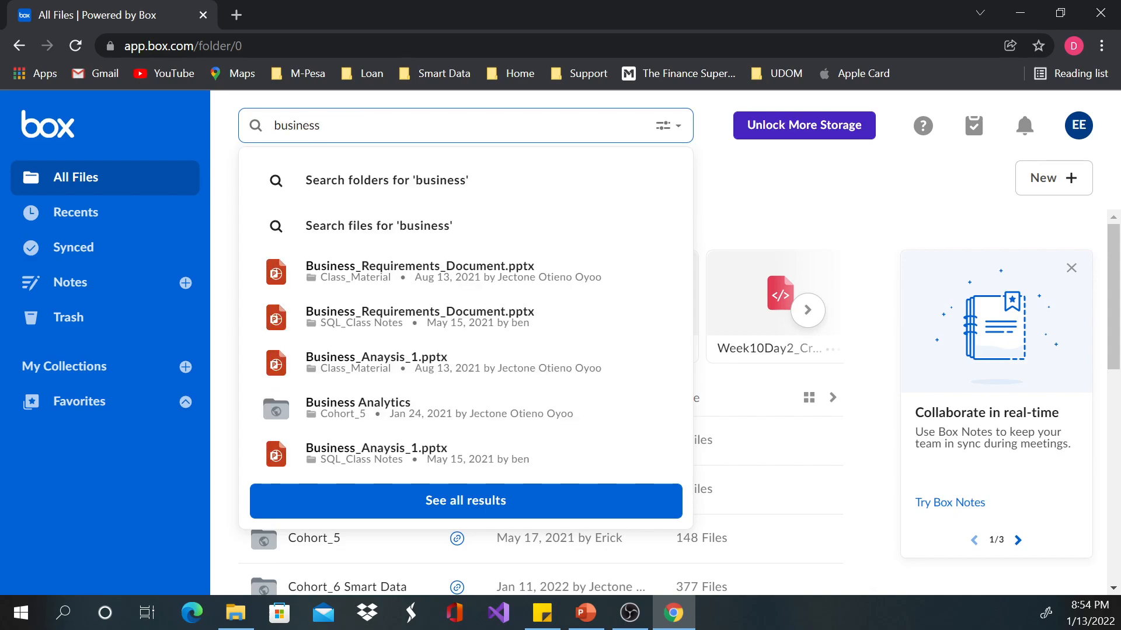
key("Return")
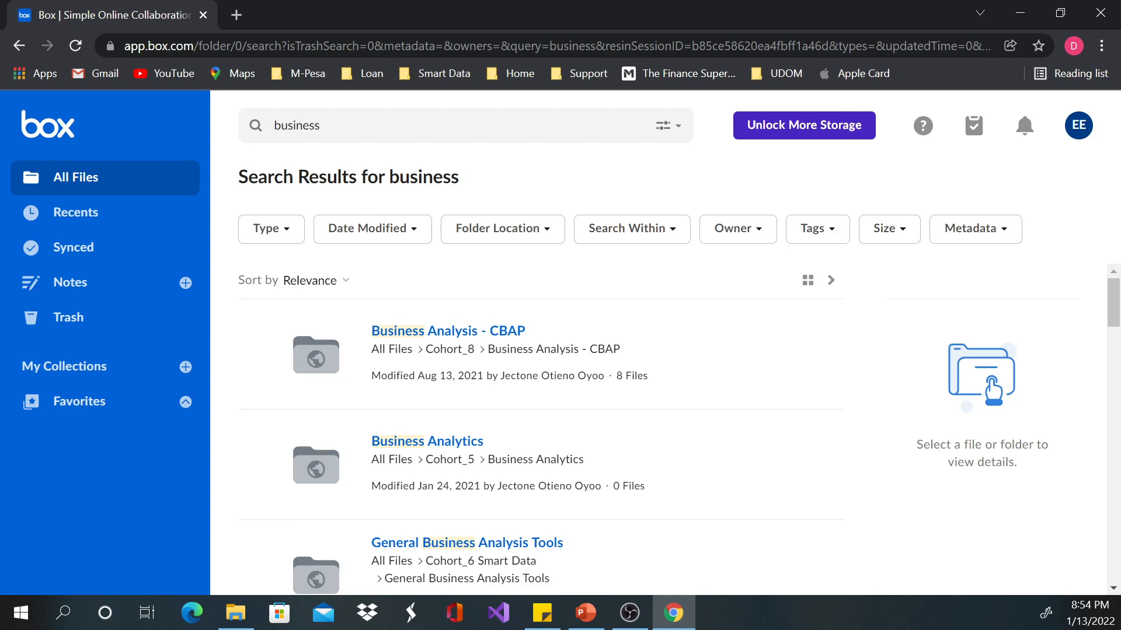
Step: Review the Type, Date Modified and Folder Location filters for the search results without applying any
left_click(271, 228)
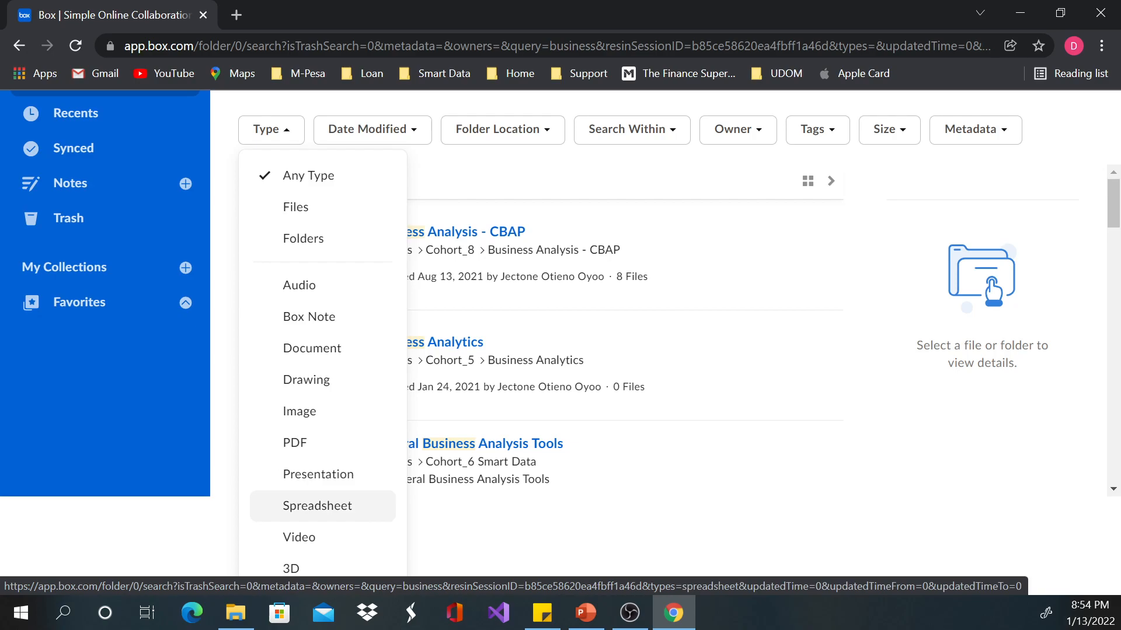
left_click(439, 163)
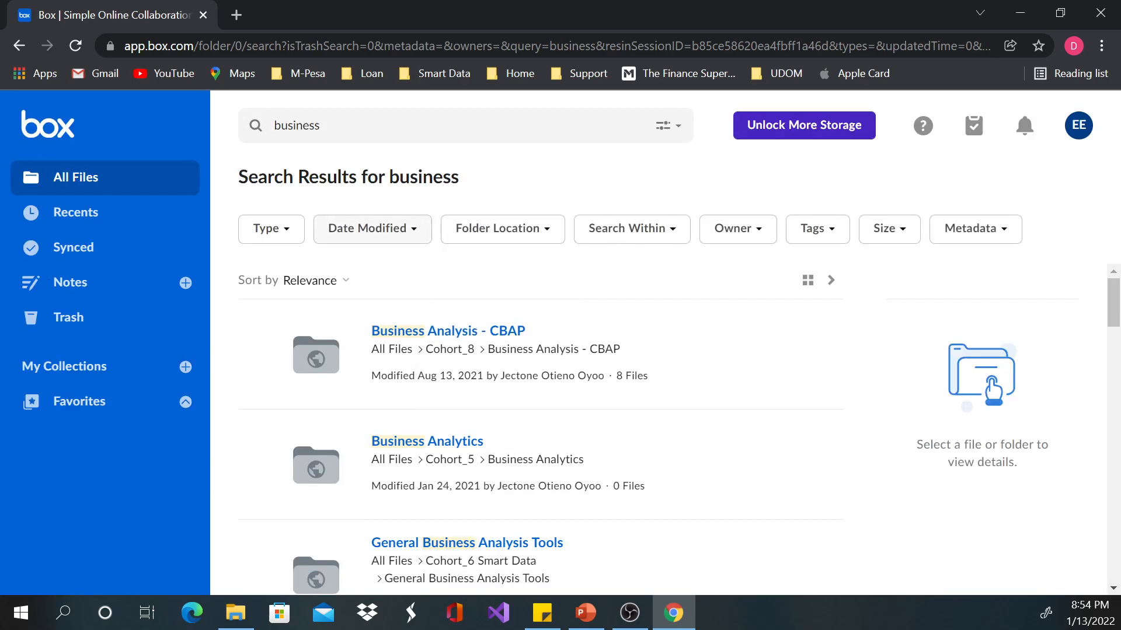
left_click(373, 229)
left_click(502, 229)
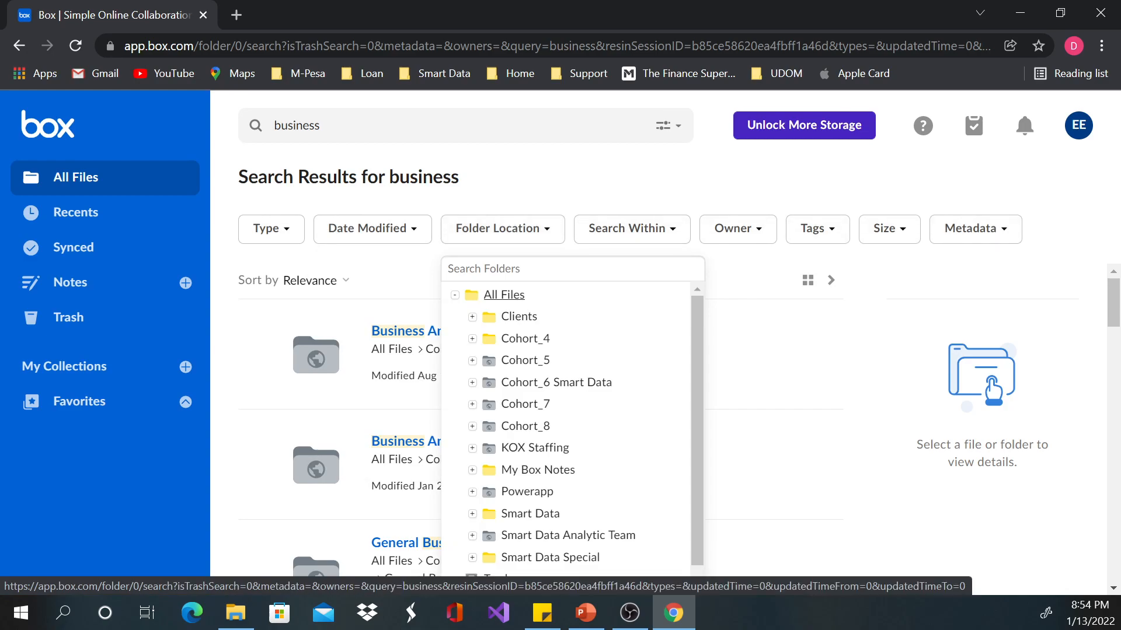
key("Escape")
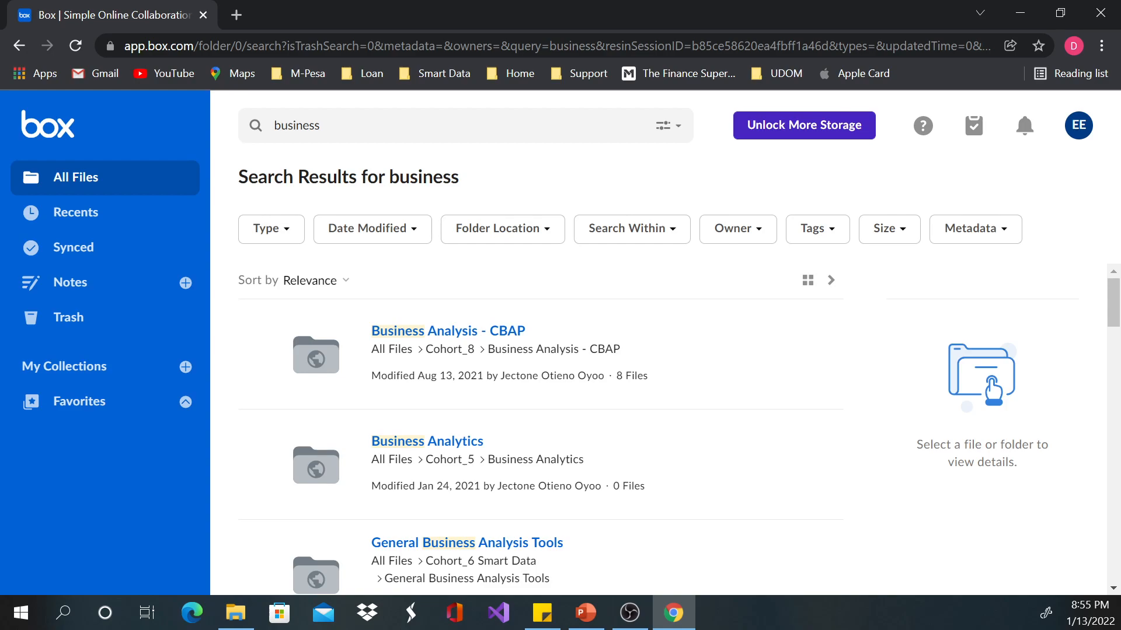
Step: Go back to All Files, look through the list and open the Cohort_8 folder to examine its contents and collaborators
left_click(76, 178)
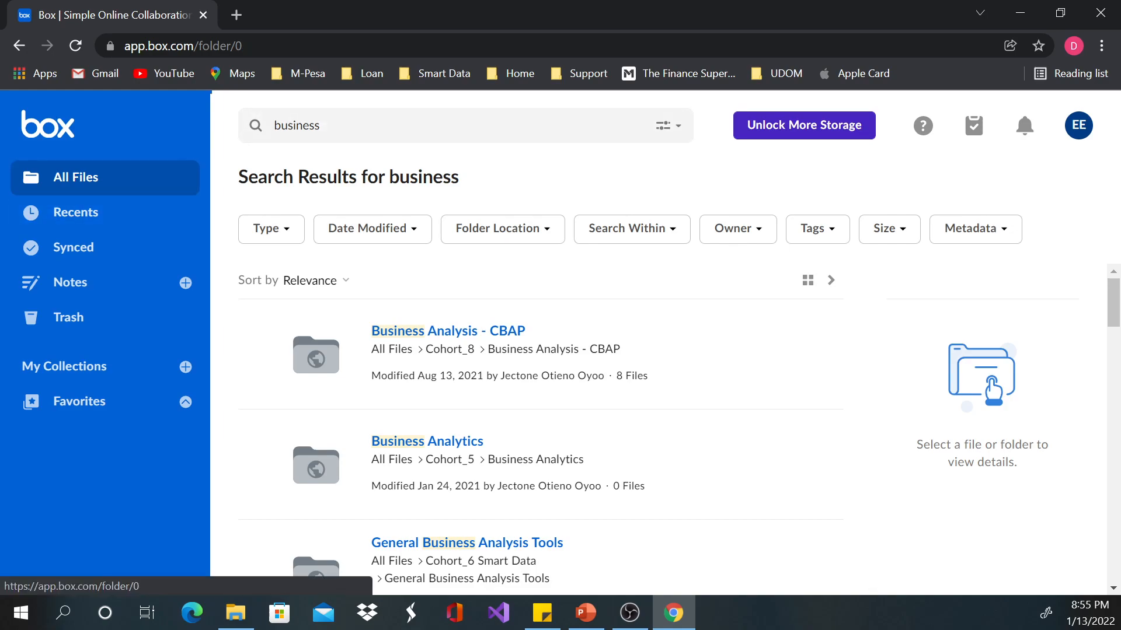
scroll(409, 433, "down", 1)
scroll(362, 443, "down", 6)
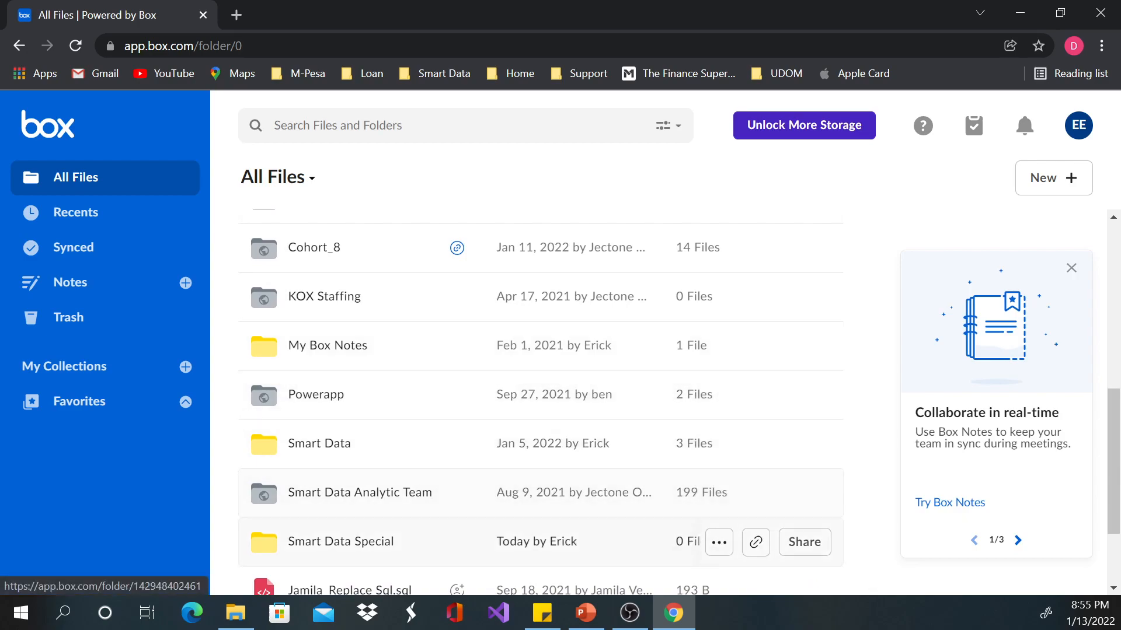
scroll(374, 515, "down", 1)
scroll(374, 519, "down", 2)
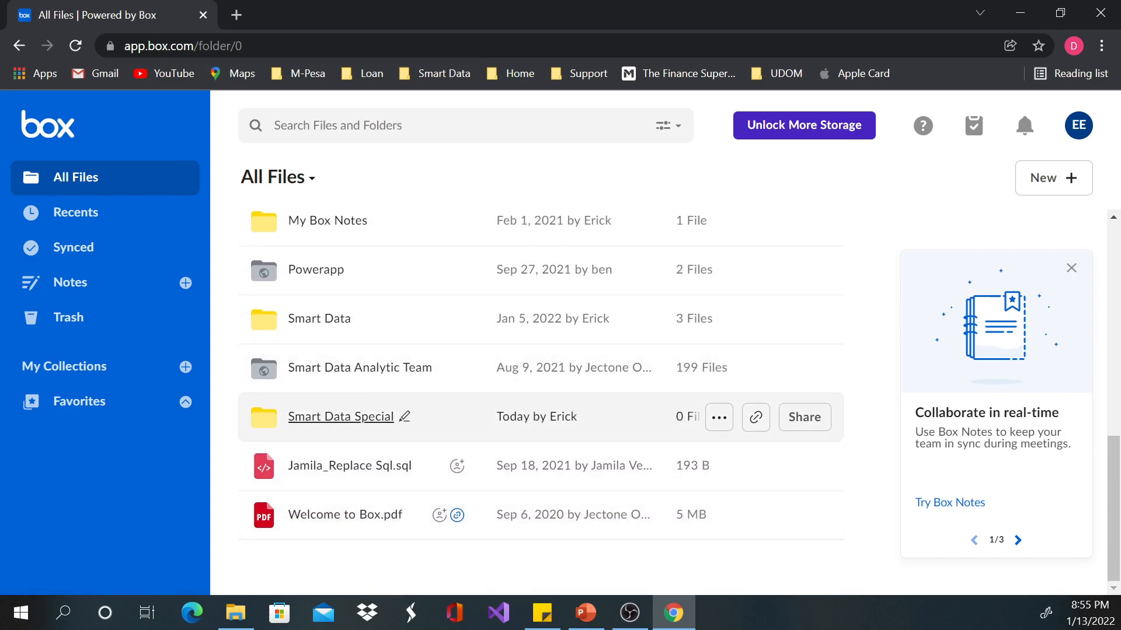
scroll(356, 416, "up", 3)
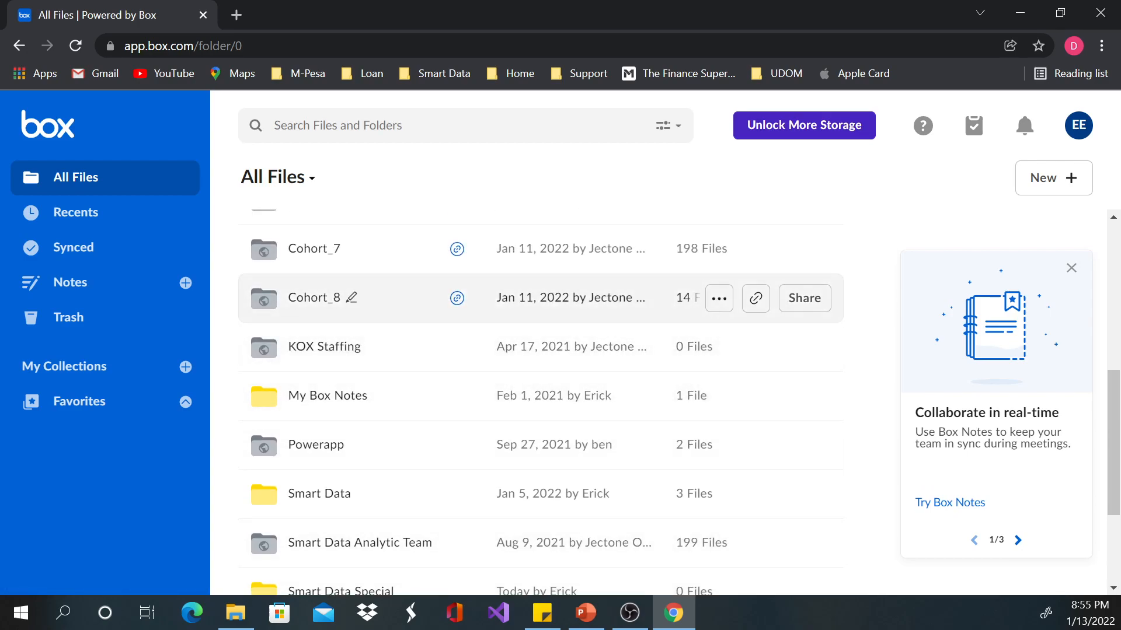
left_click(314, 298)
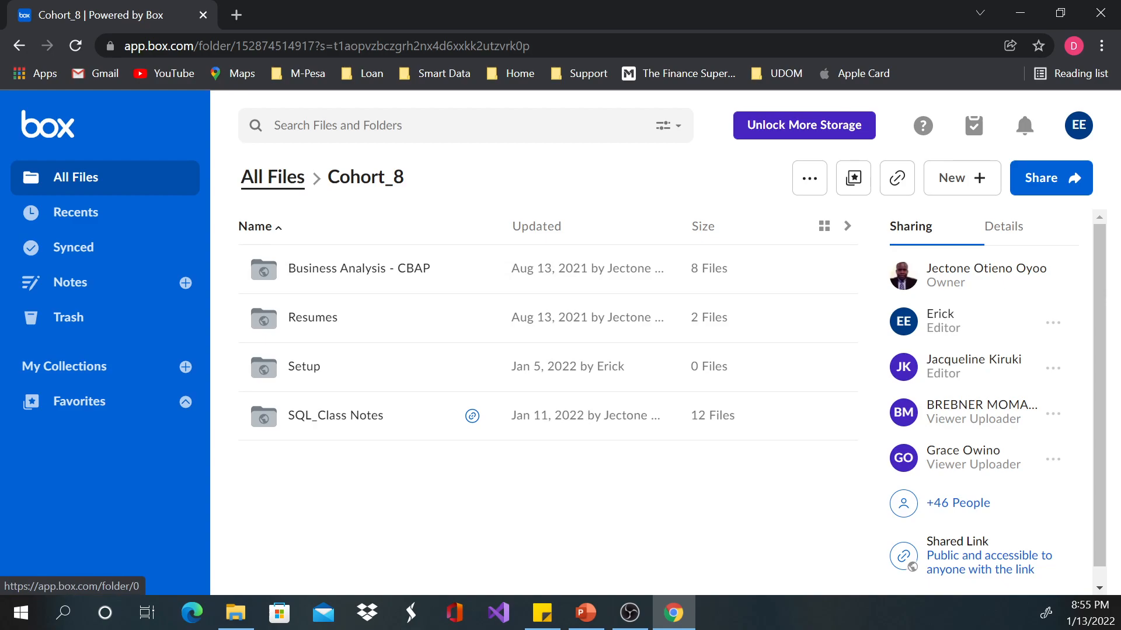
Step: Return to All Files, open the Smart Data Special folder and create a new Word document in it
left_click(272, 176)
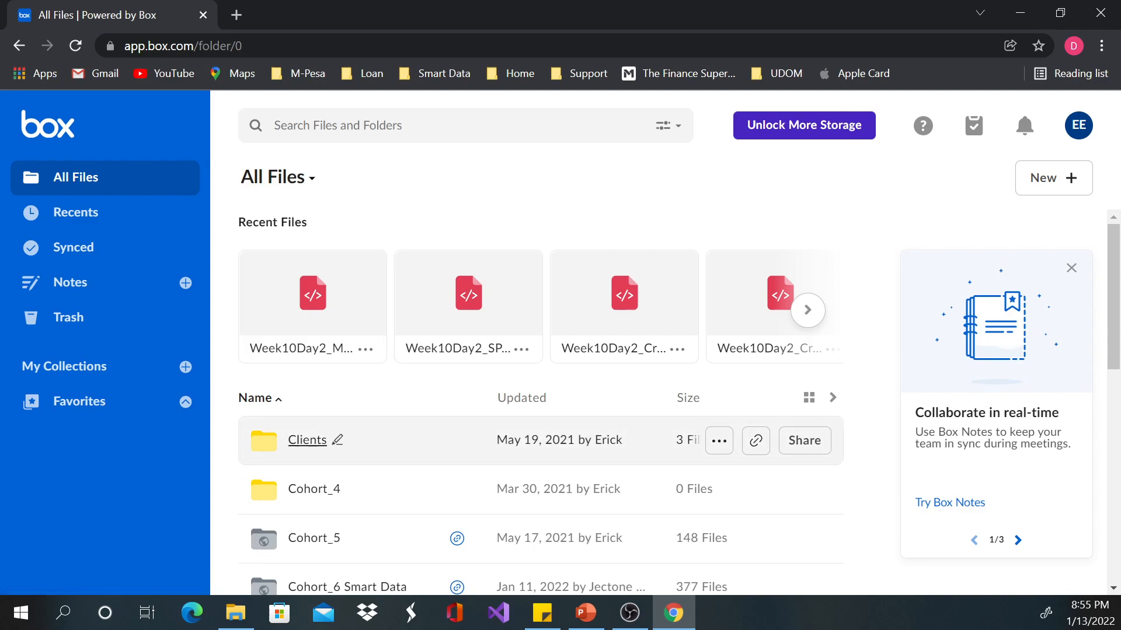
scroll(540, 453, "down", 10)
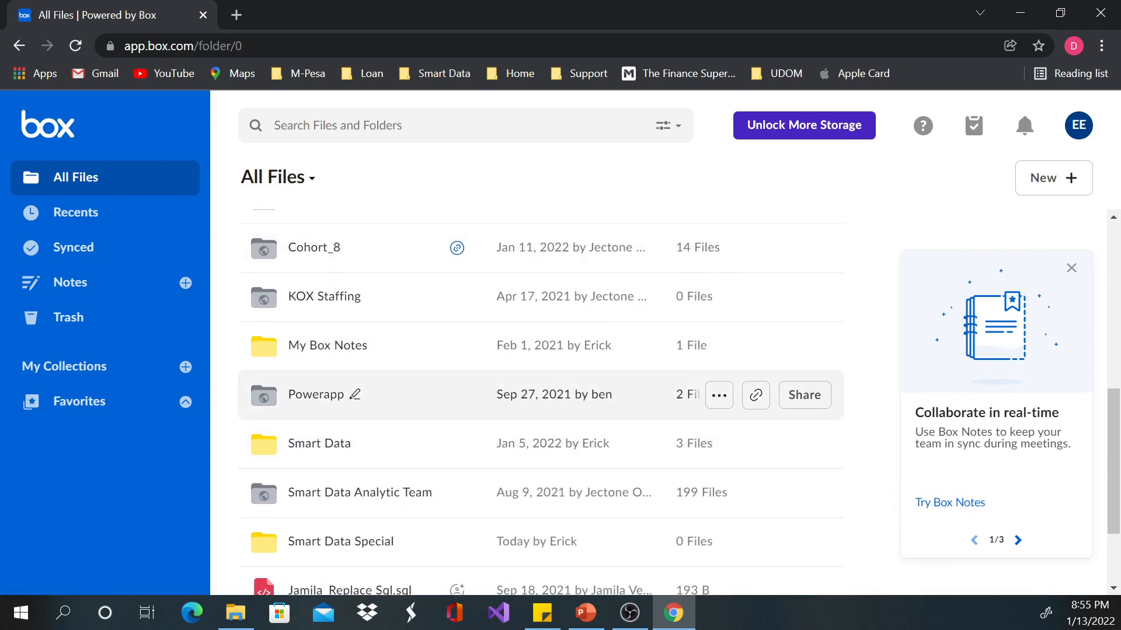
left_click(341, 417)
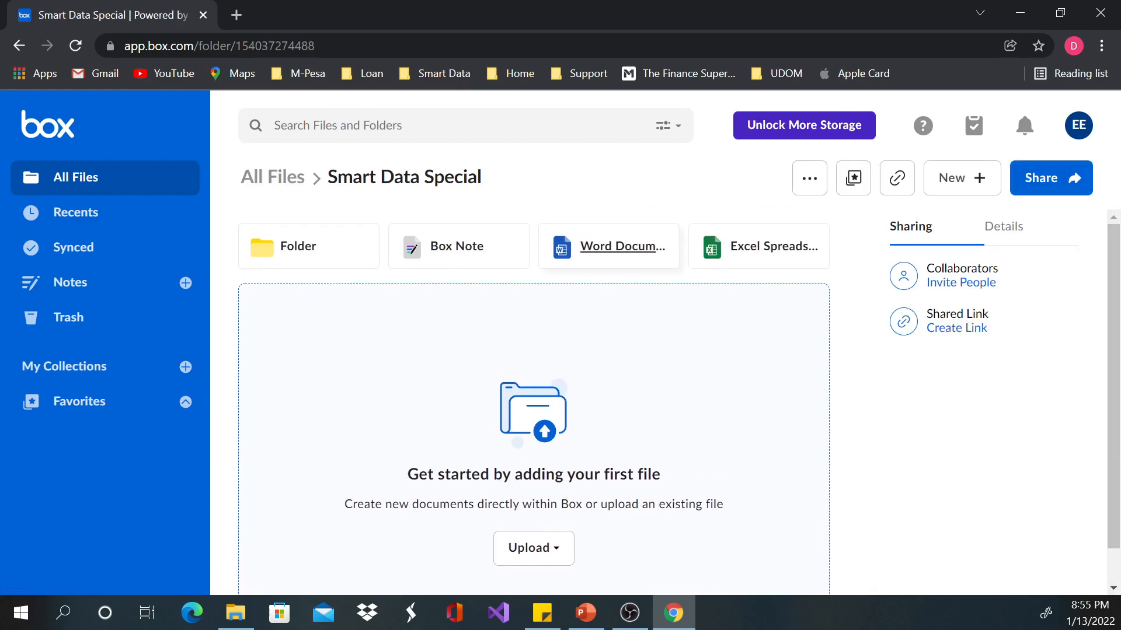
left_click(609, 245)
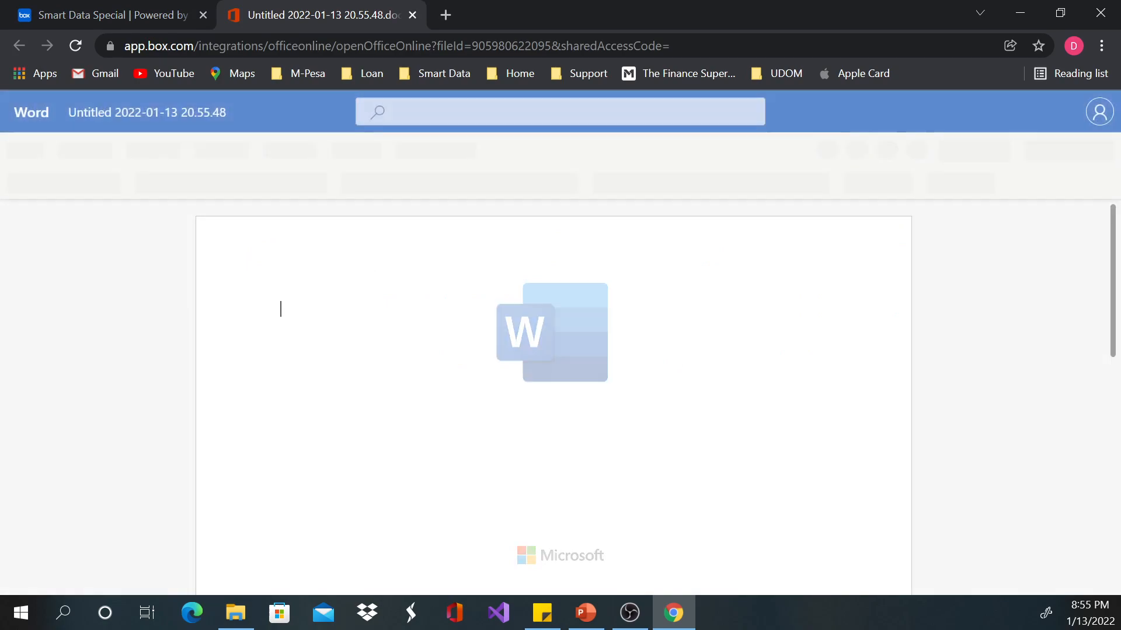
Step: Write "Smart Data Special" as the document's heading line, with "This is just a test" below it after a blank line
type("Sma")
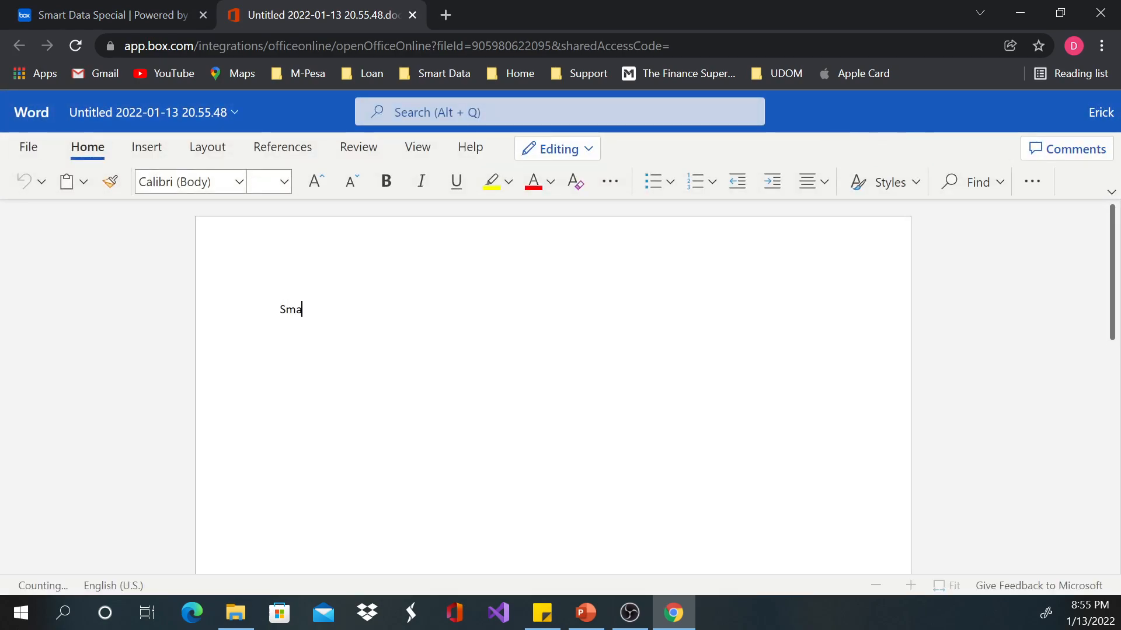
type("rt Da")
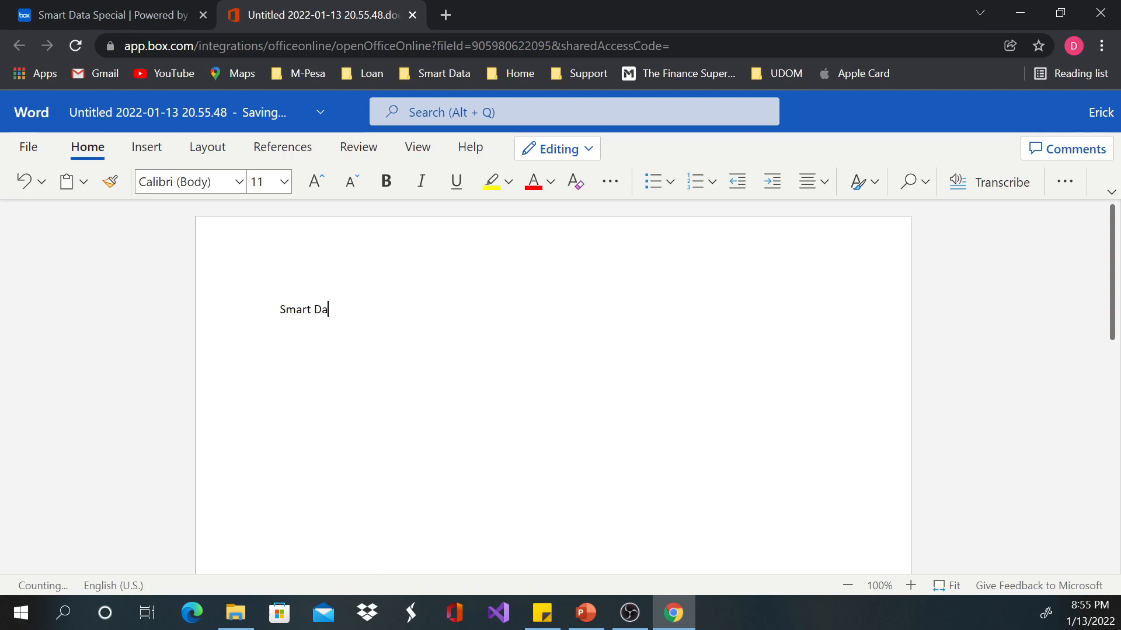
type("ta Special  T")
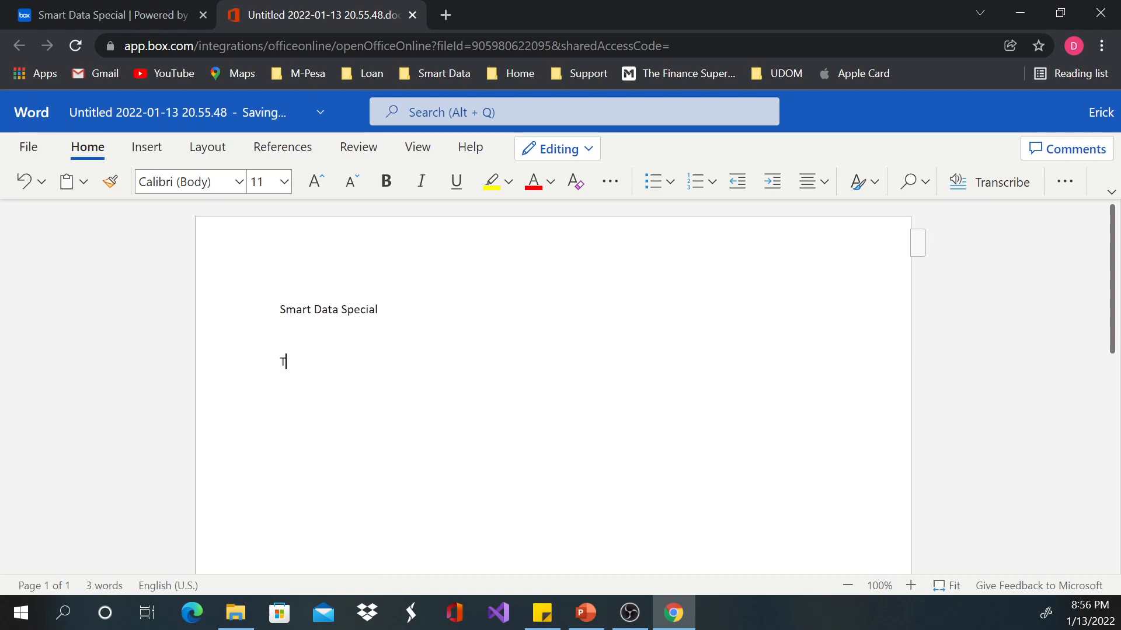
type("his is just a test")
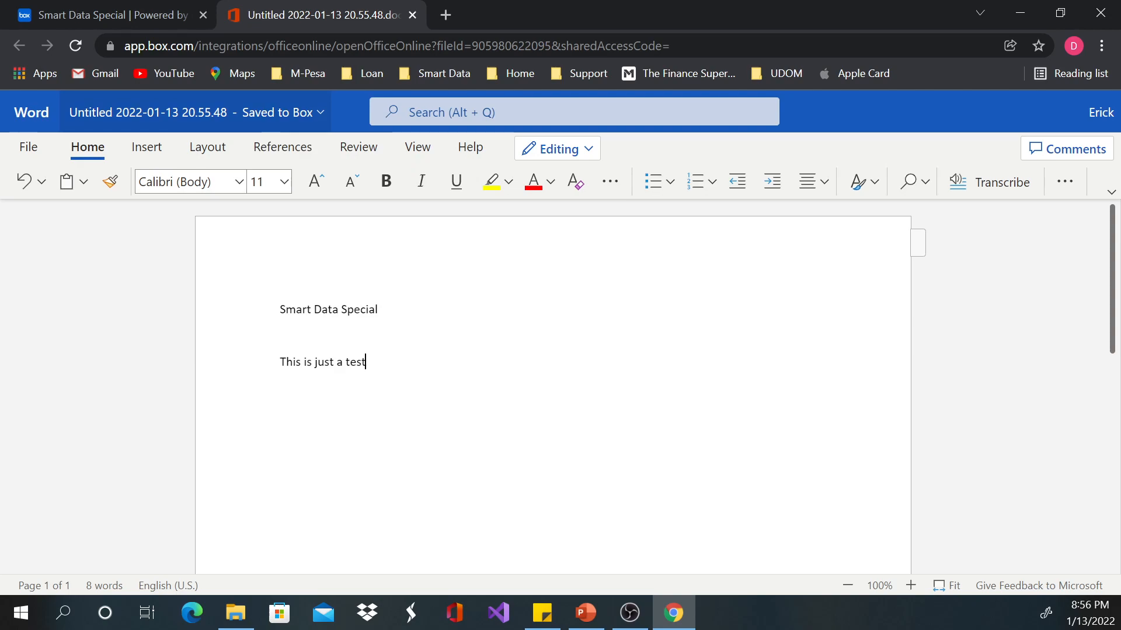
Step: Rename the Word document as Smart Data Notes
left_click(197, 112)
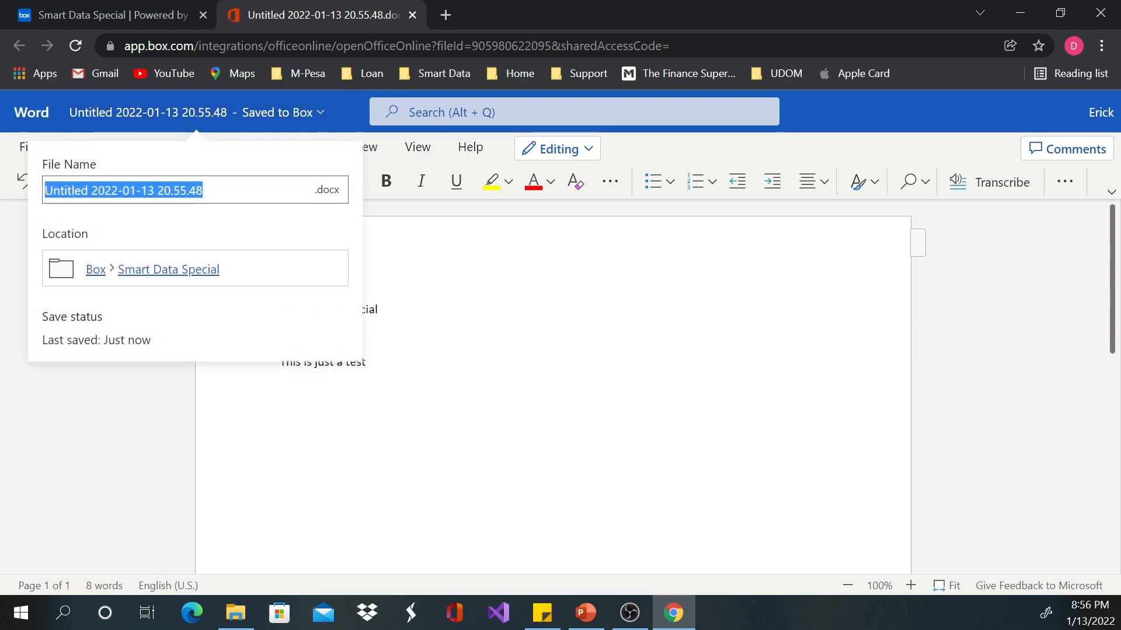
left_click(204, 191)
key("ctrl+a")
type("Sma")
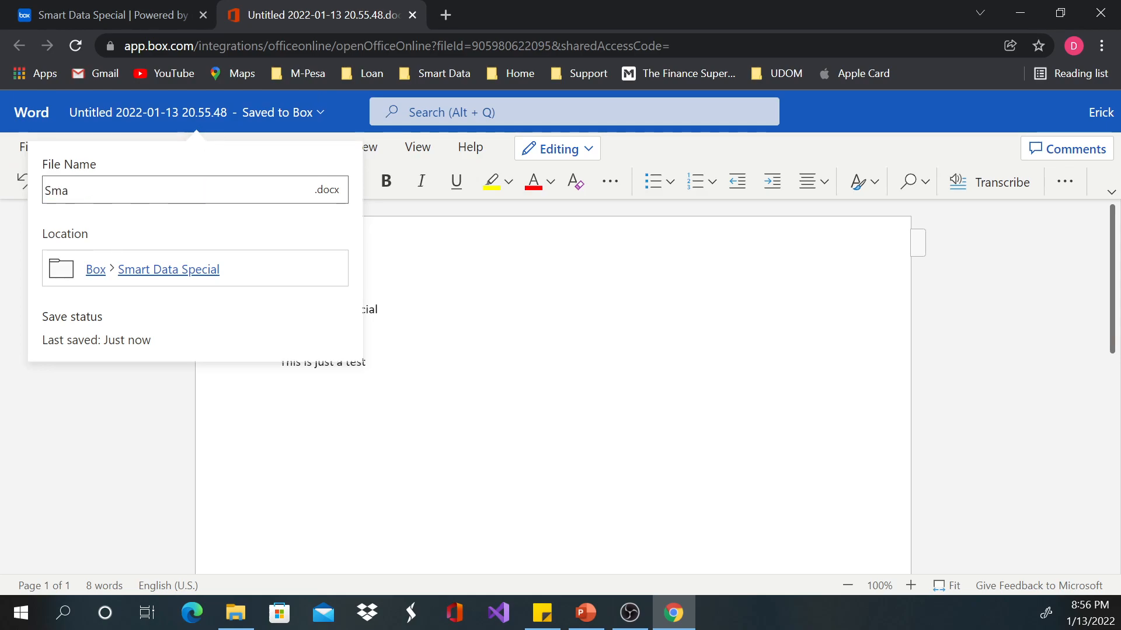
type("rt Data")
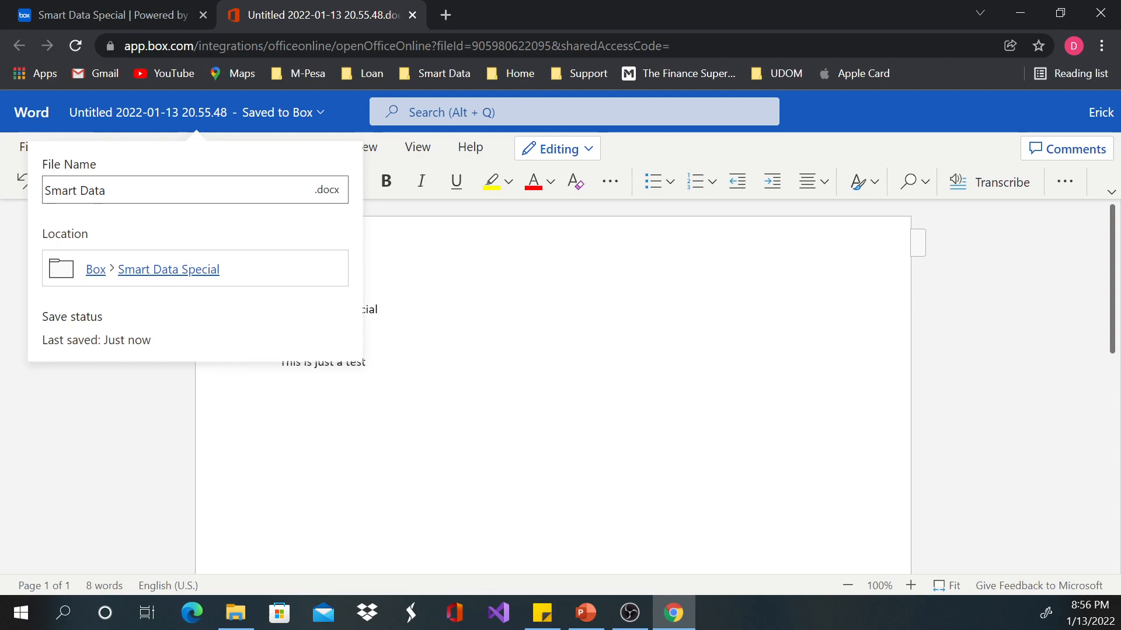
type(" Notes")
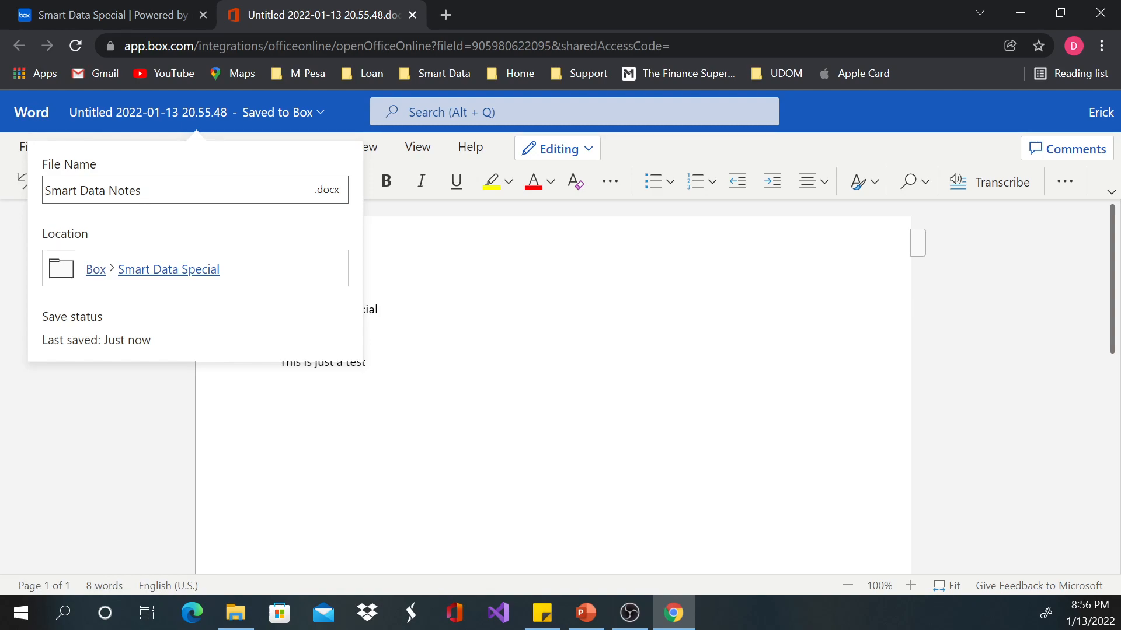
key("Return")
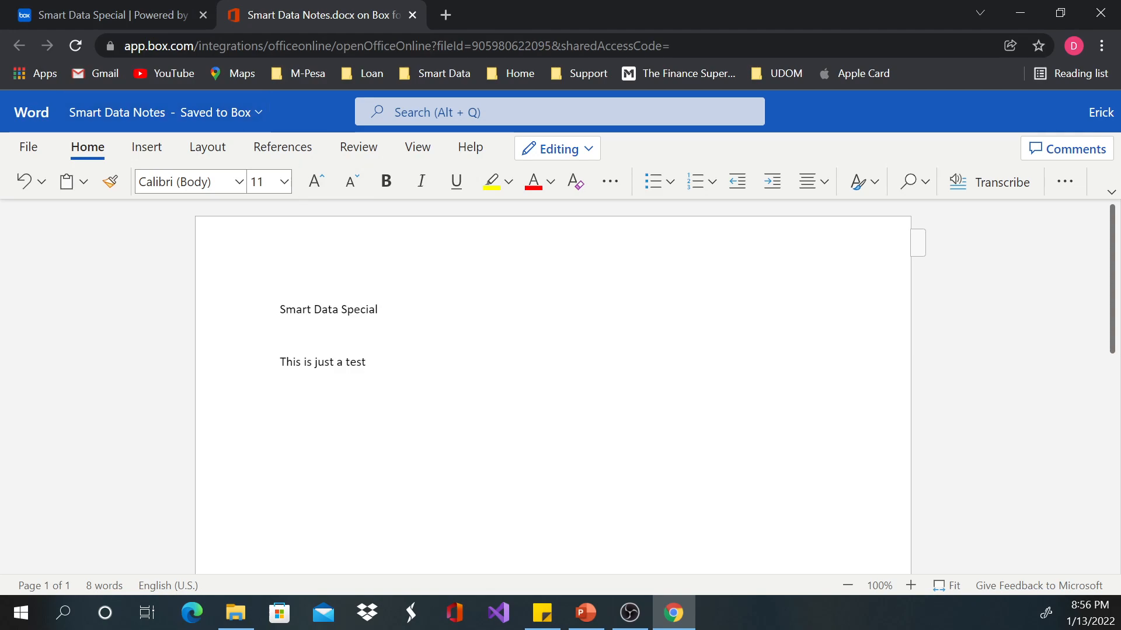
Step: Go back to Box, reopen the Smart Data Special folder from All Files and check the editing status of Smart Data Notes.docx
left_click(117, 14)
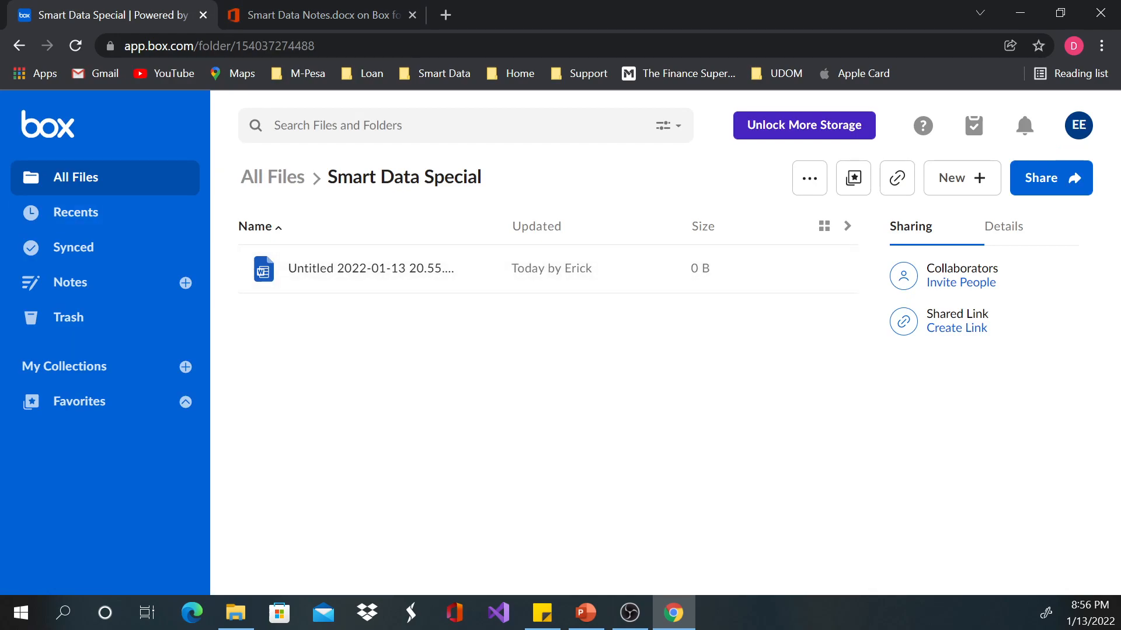
left_click(76, 177)
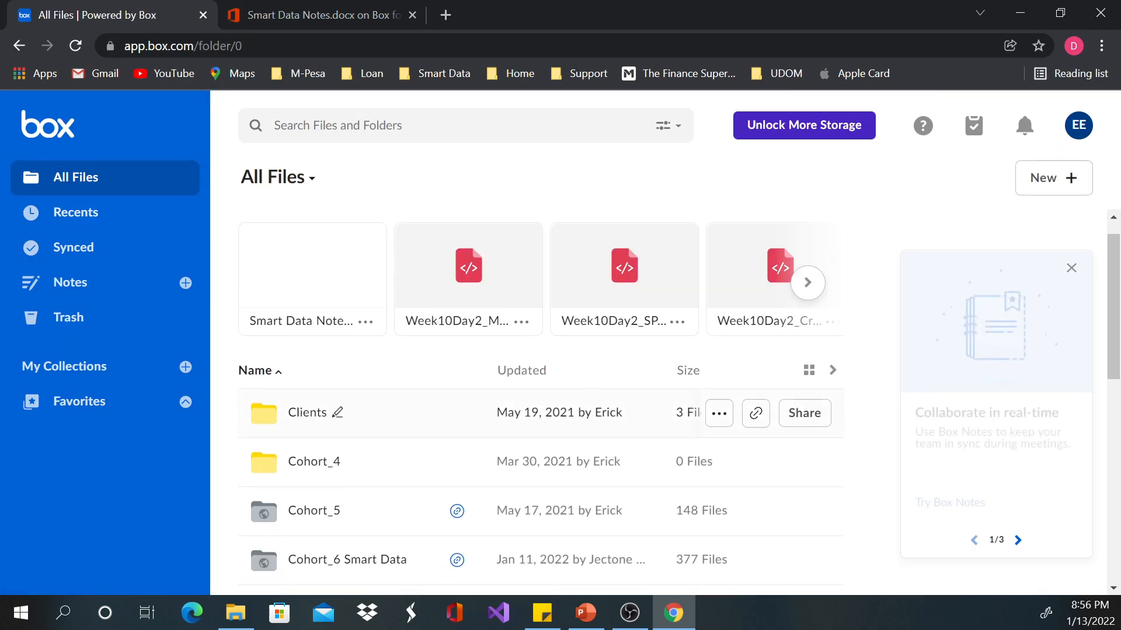
scroll(525, 356, "down", 5)
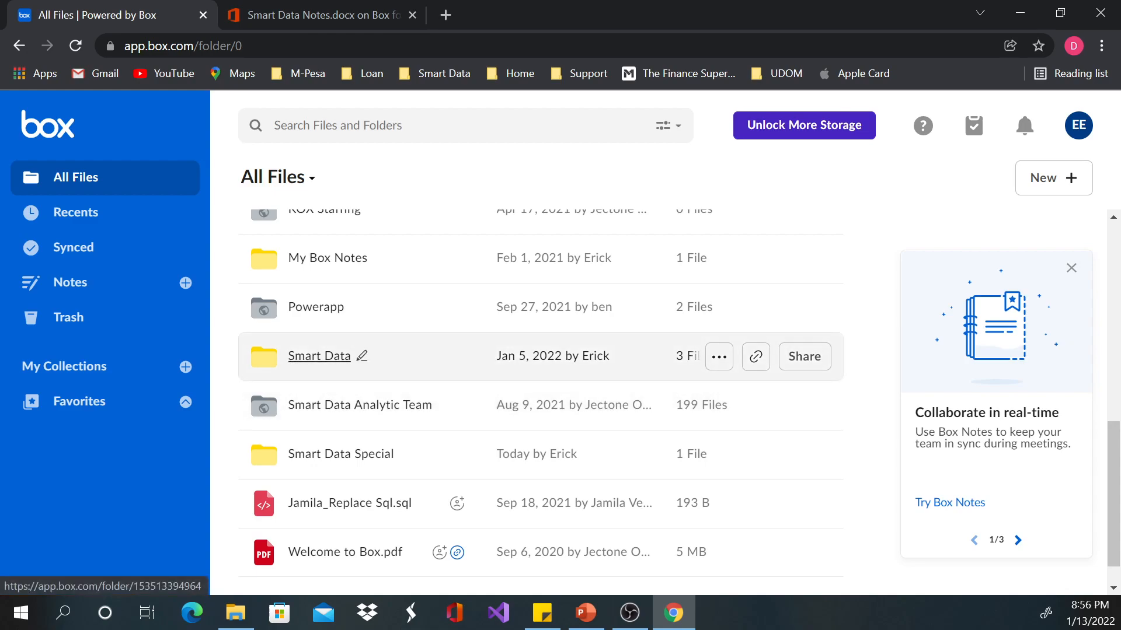
left_click(340, 454)
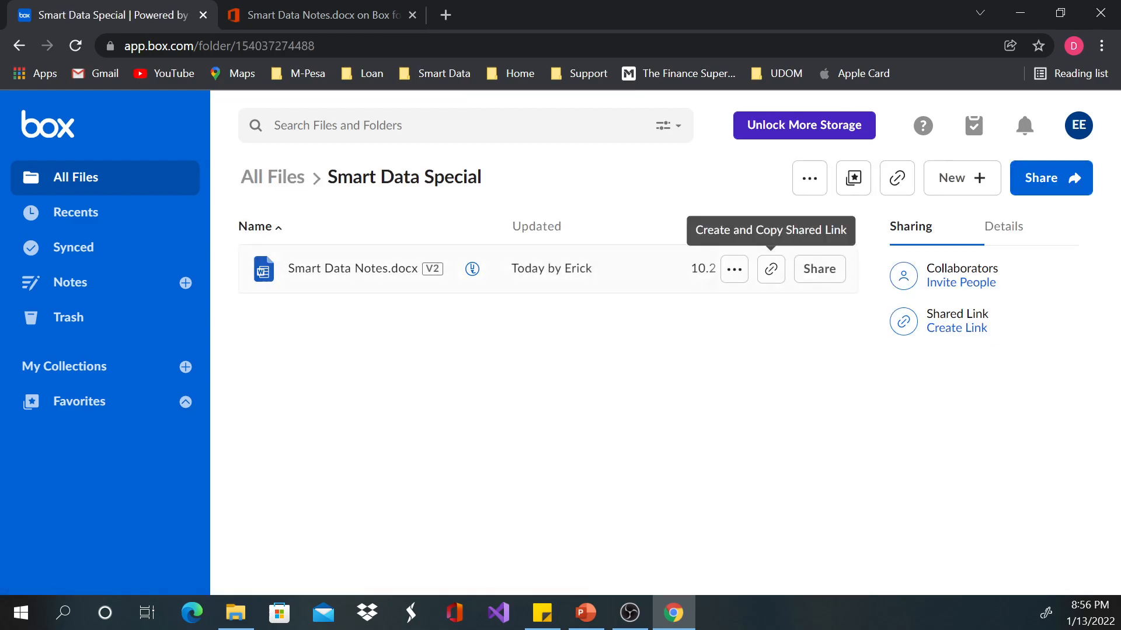
mouse_move(472, 269)
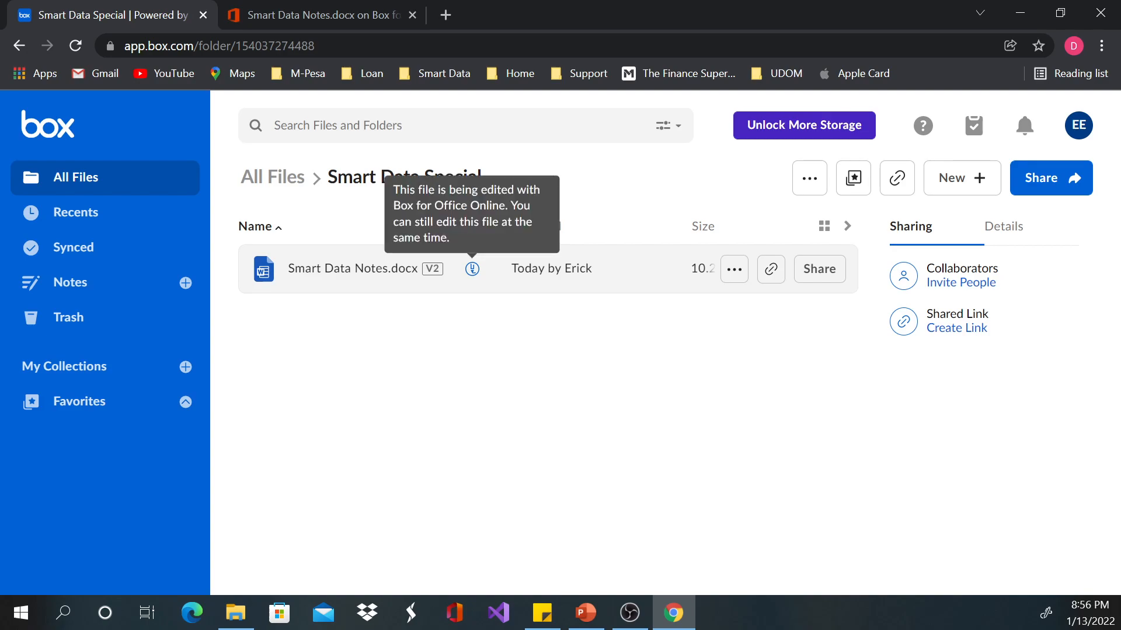
Step: Return to the Smart Data Notes document and post the comment "Please add your views" at the end of the text
left_click(341, 15)
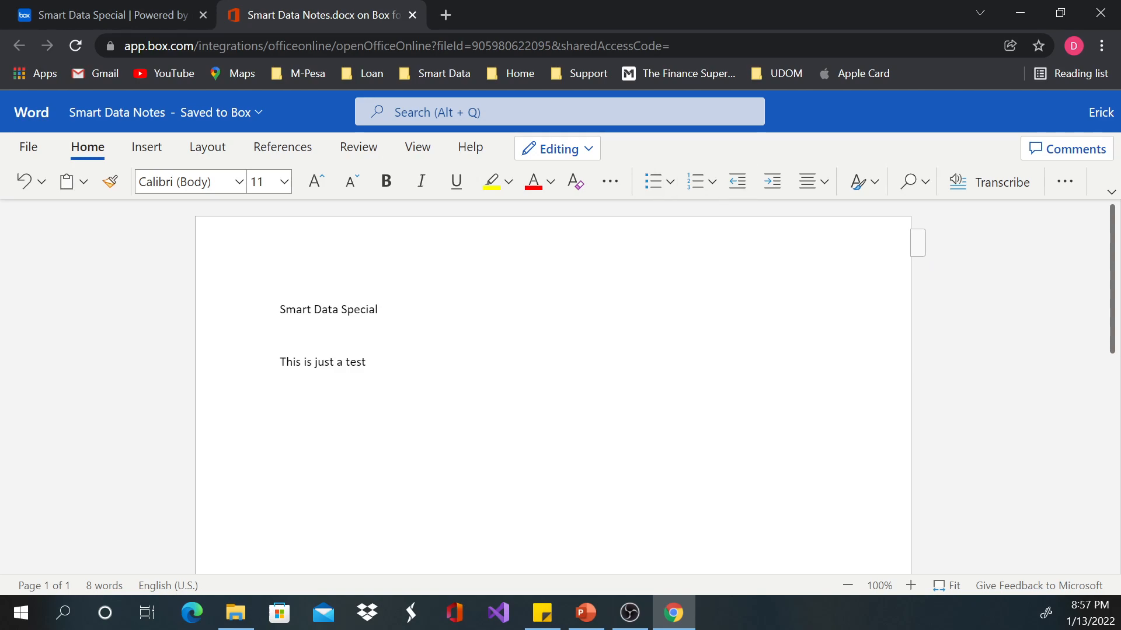
left_click(1067, 149)
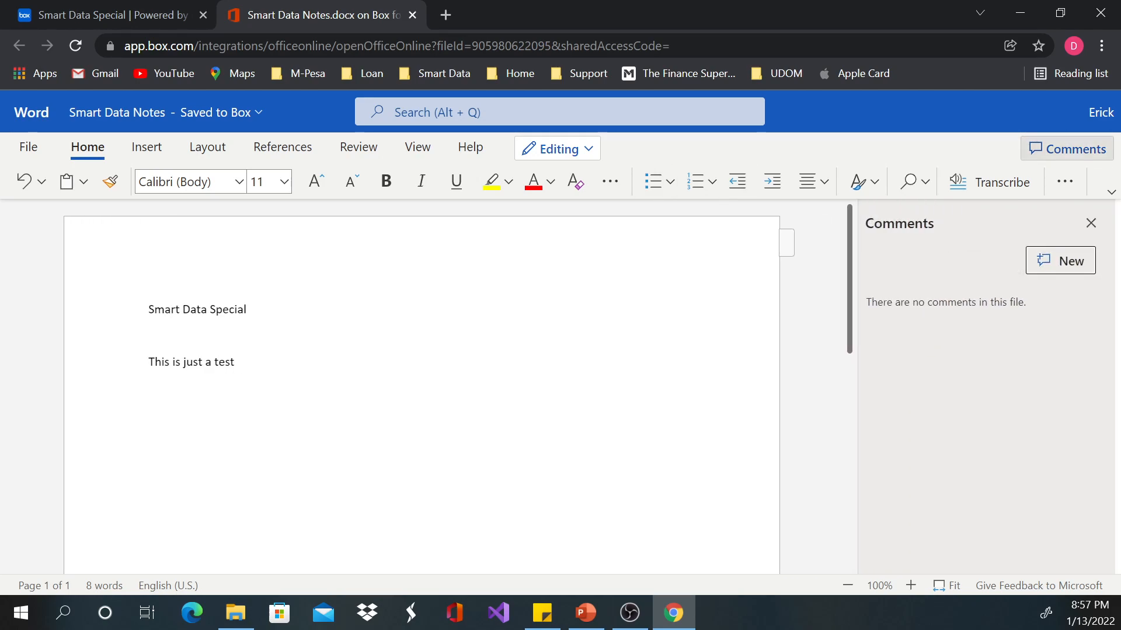
left_click(1060, 261)
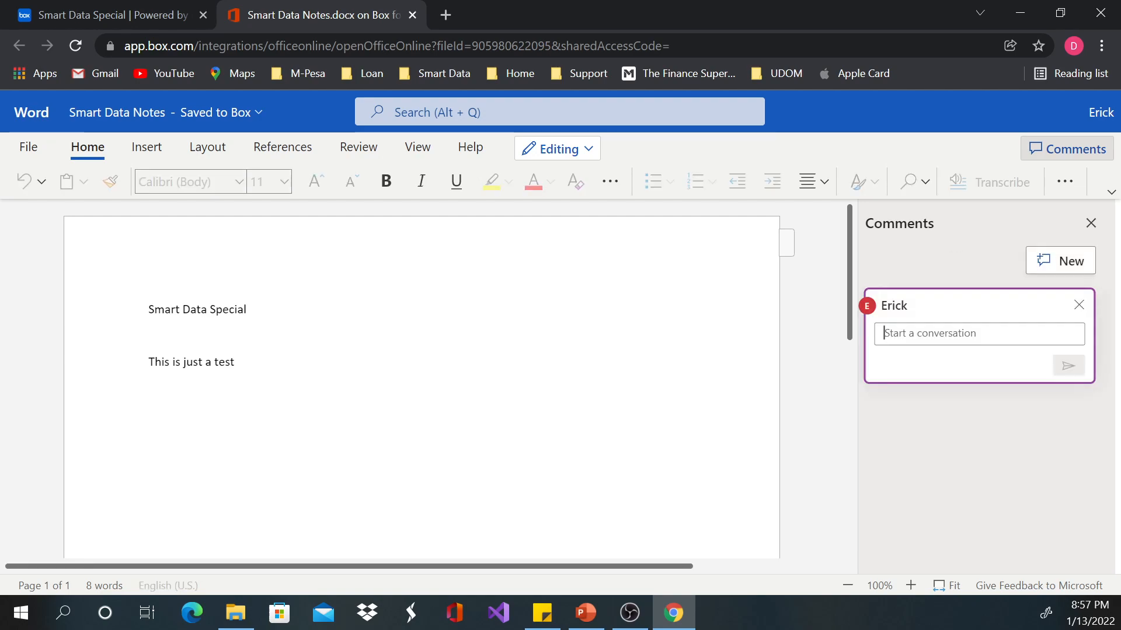
type("Please add your")
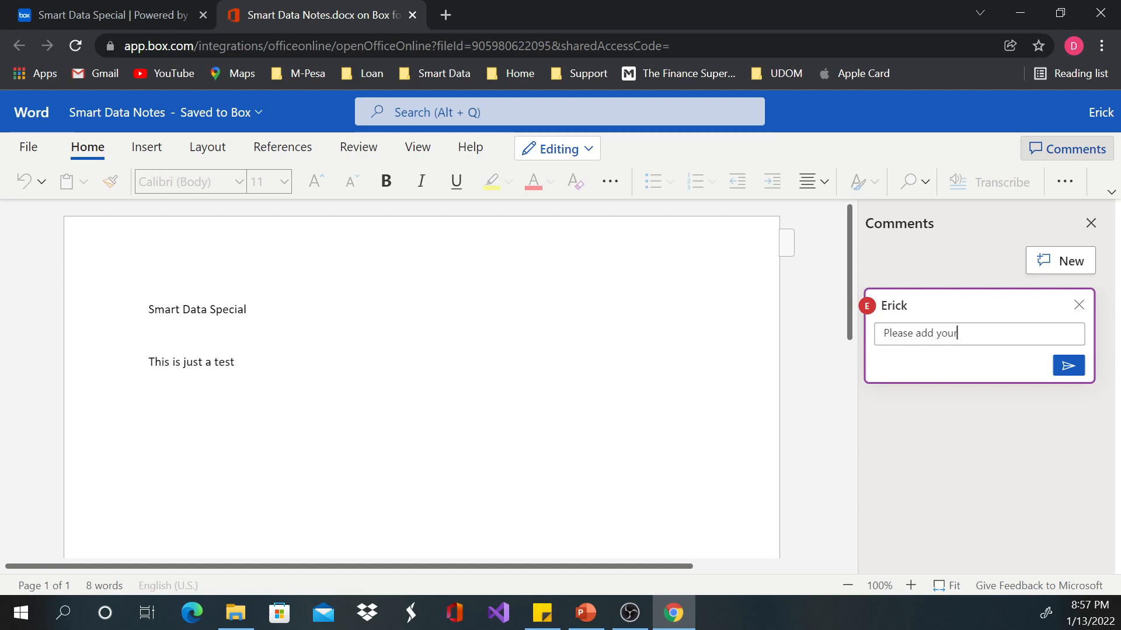
type(" views")
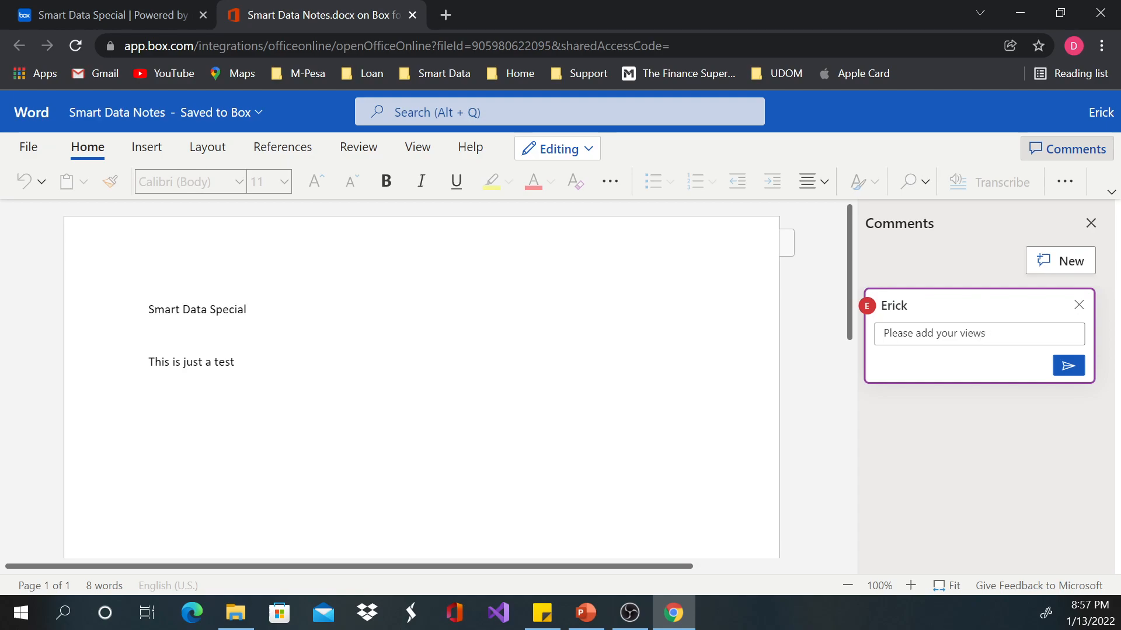
key("ctrl+Return")
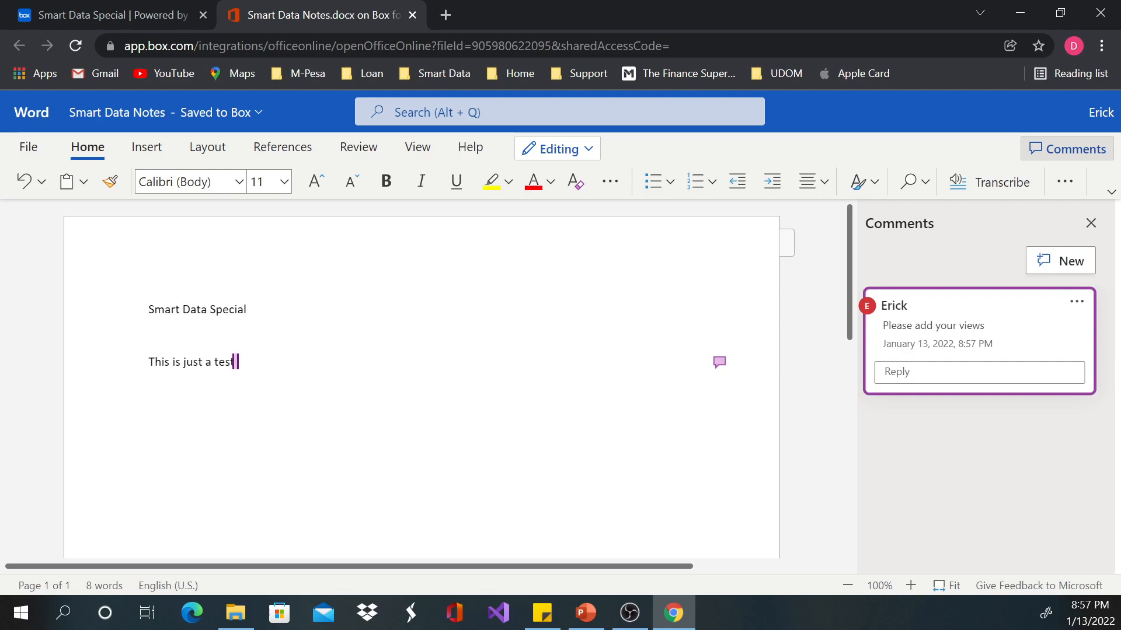
Step: Return to Box and open the SQL_Class Notes folder inside Cohort_8
left_click(125, 15)
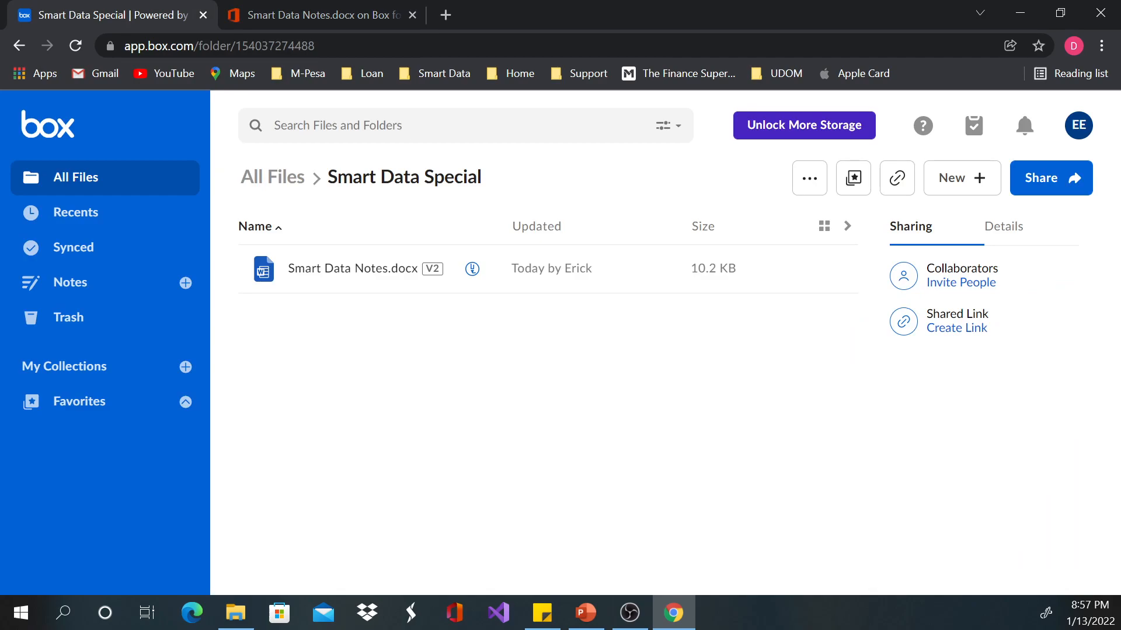
left_click(272, 177)
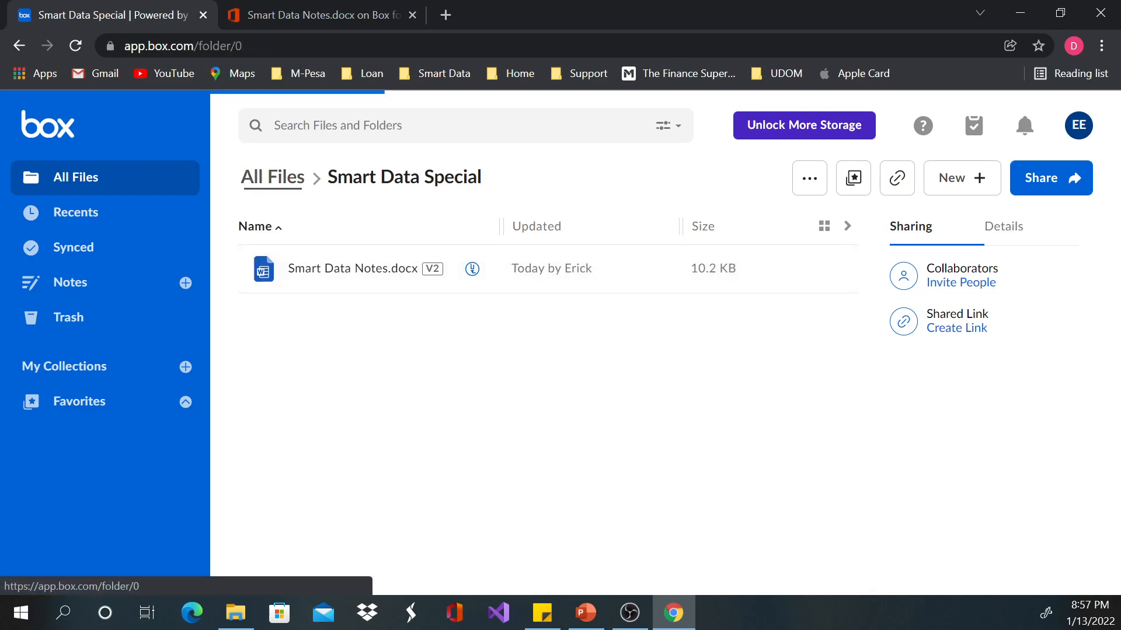
scroll(321, 467, "down", 4)
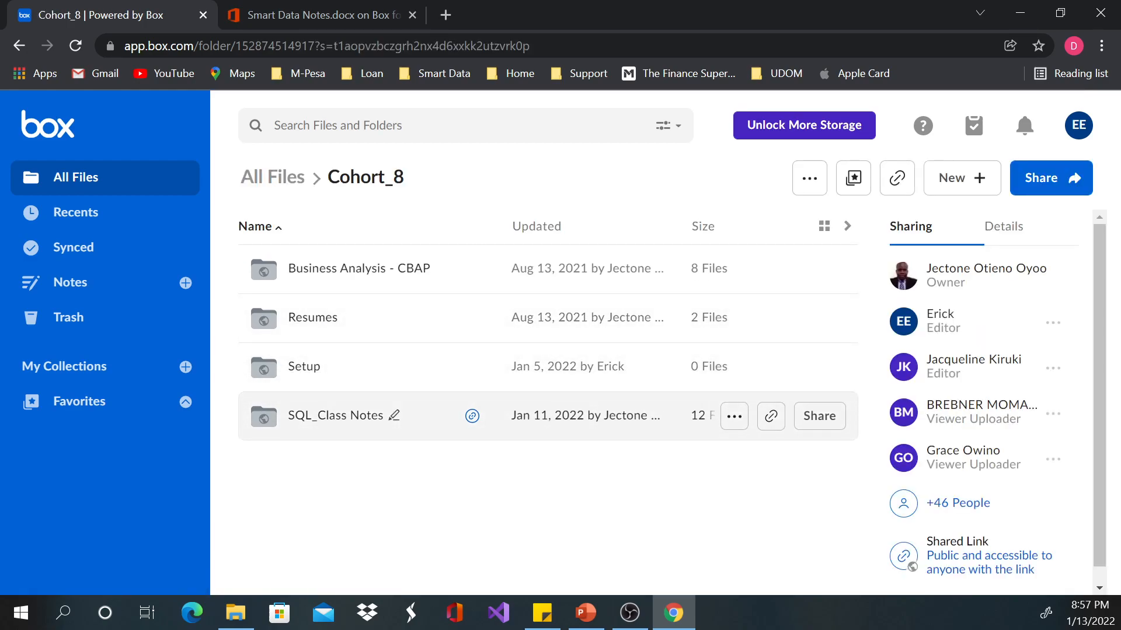
left_click(304, 366)
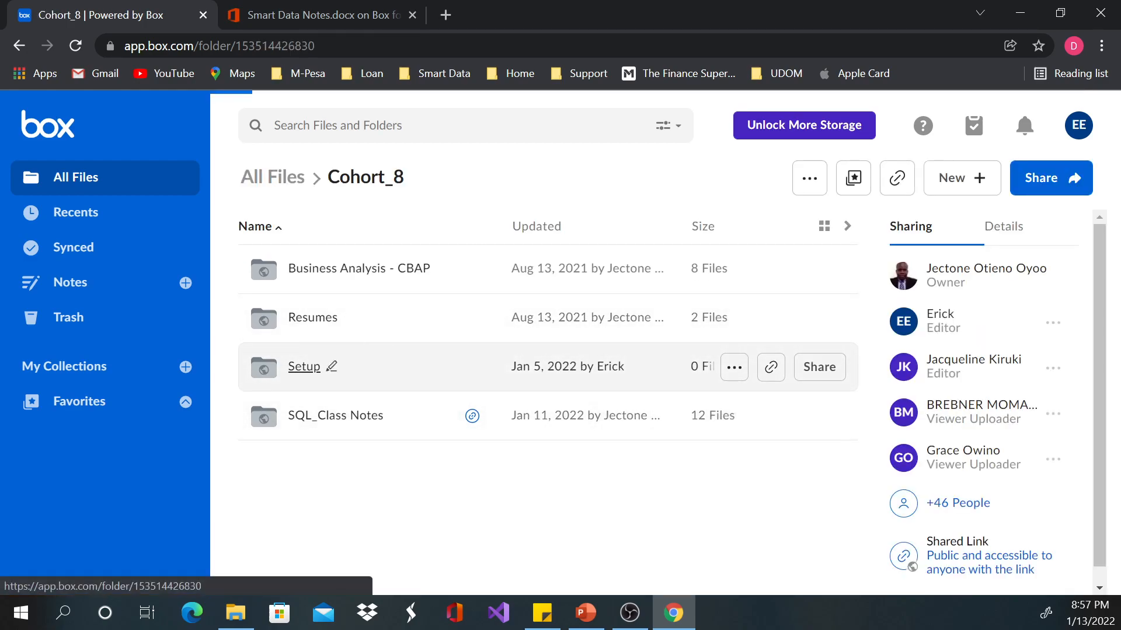
left_click(365, 177)
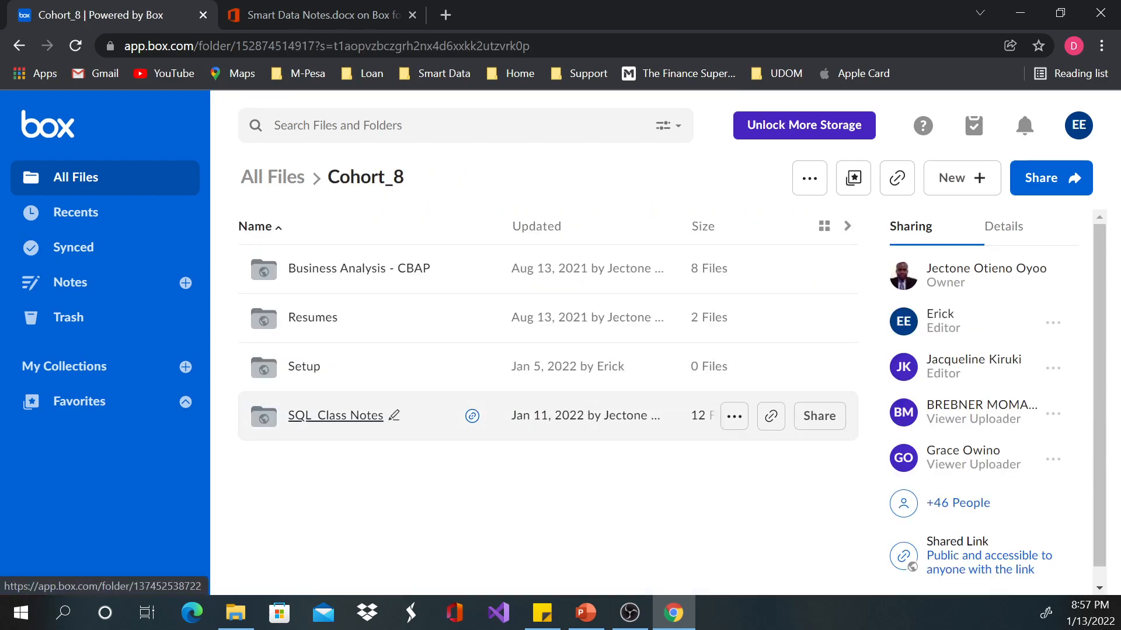
left_click(335, 416)
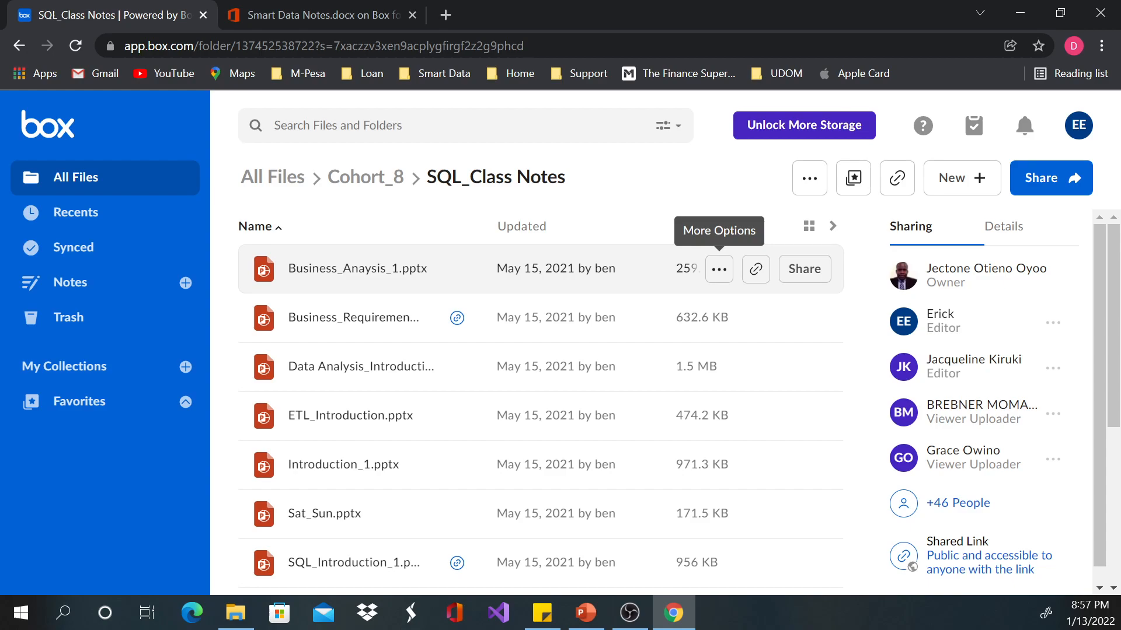
Step: Check the file options for Business_Anaysis_1.pptx and download Introduction_1.pptx to the computer
left_click(719, 269)
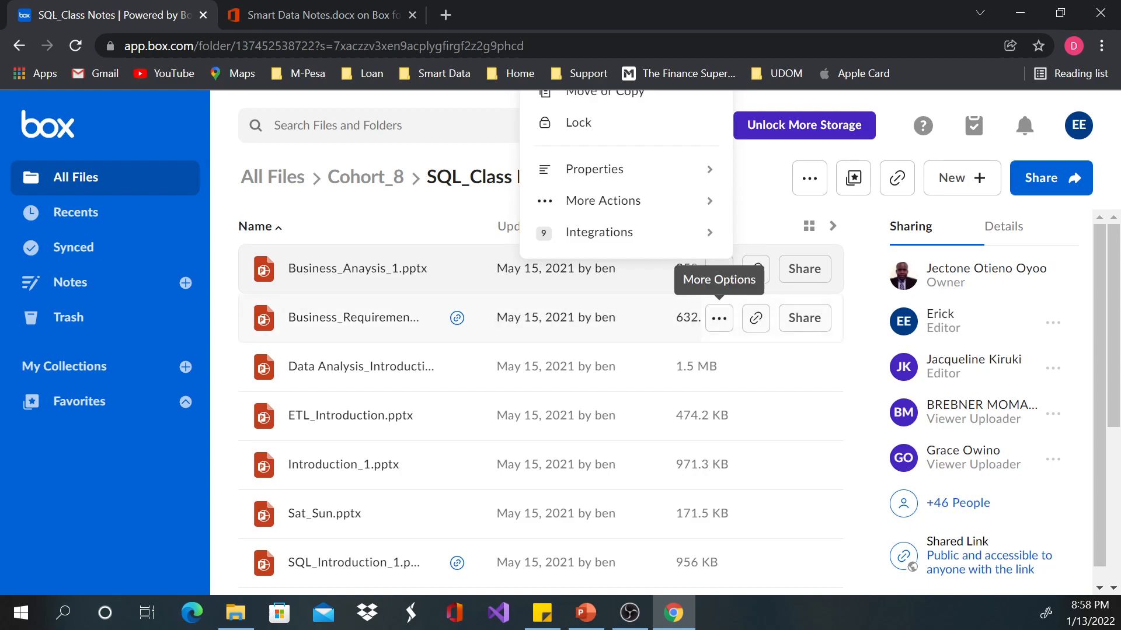
mouse_move(709, 236)
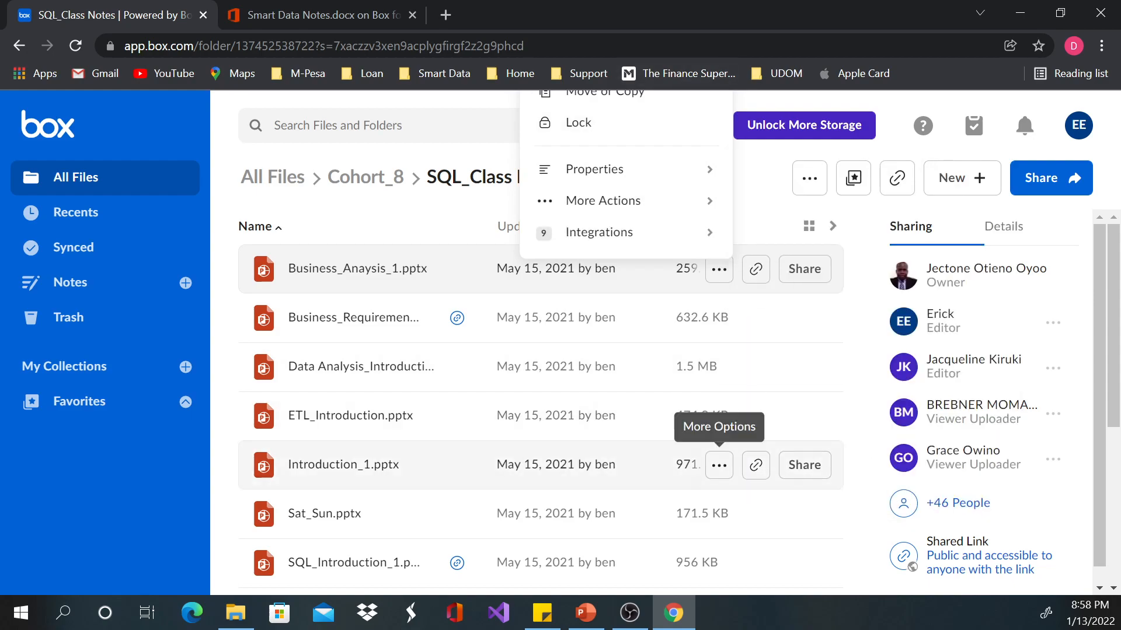
left_click(719, 465)
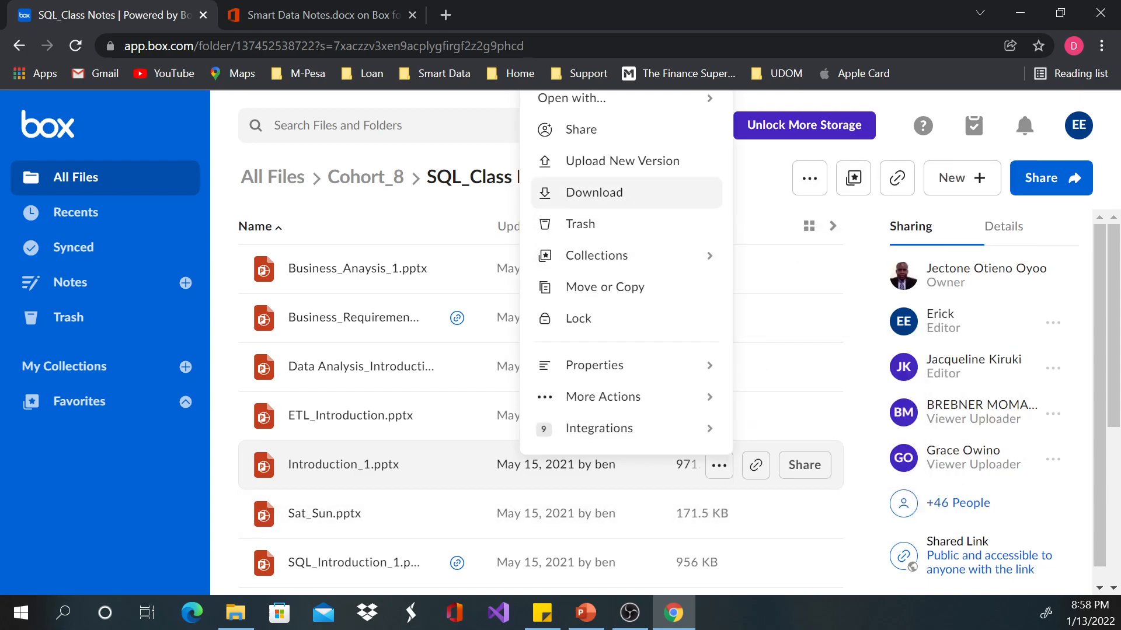
left_click(594, 193)
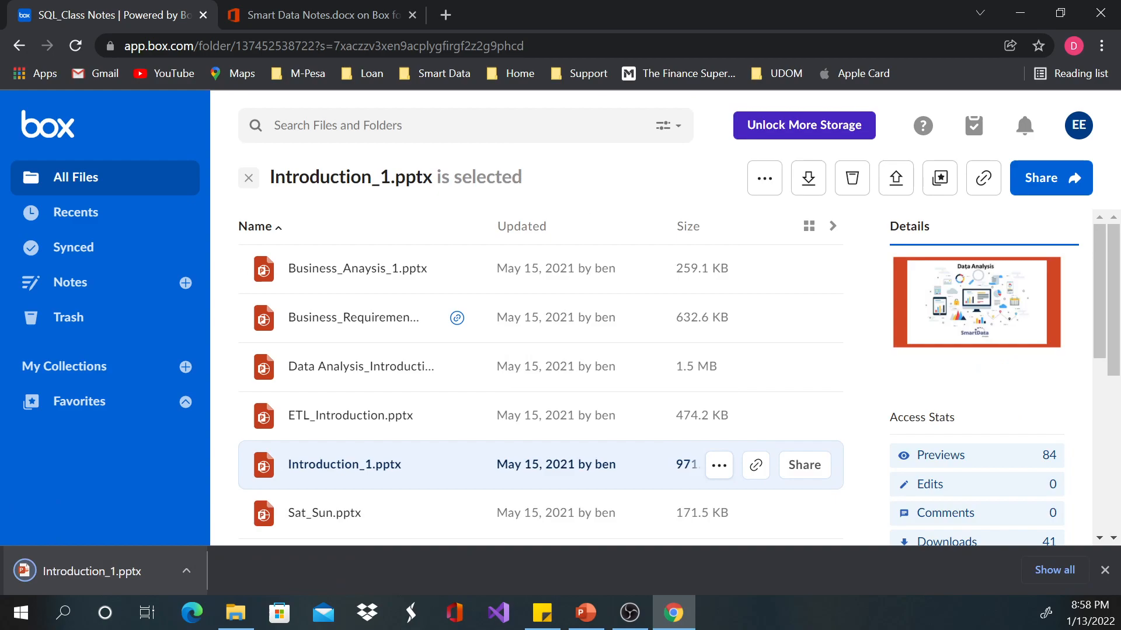
Step: Switch to File Explorer, check the Downloads folder for Introduction_1.pptx, and return to Box
left_click(236, 613)
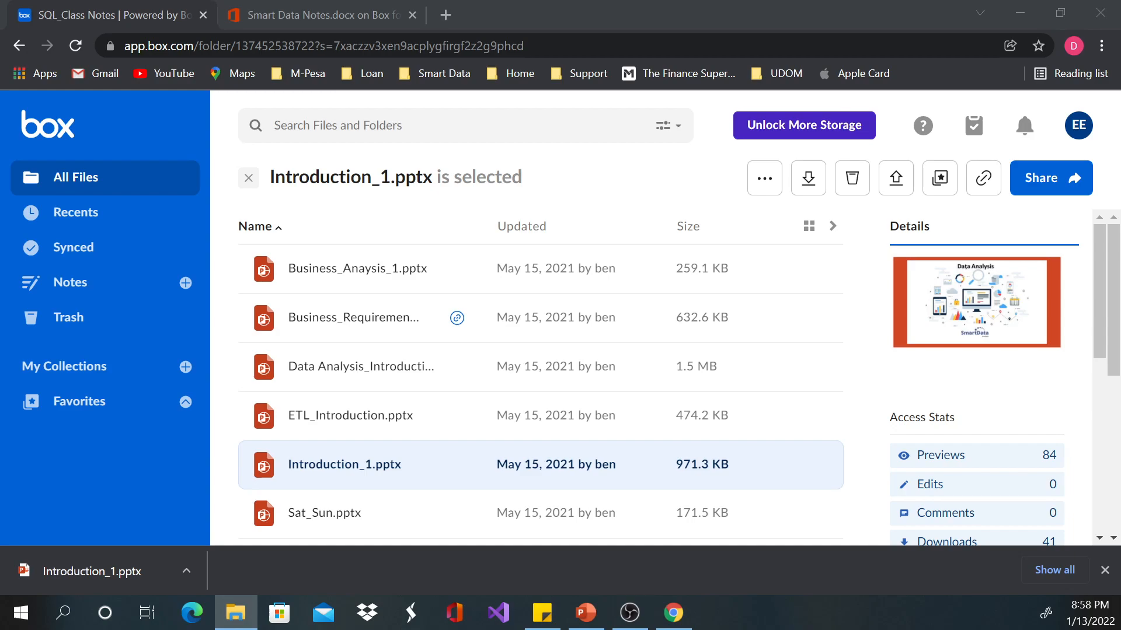
left_click_drag(469, 147, 422, 97)
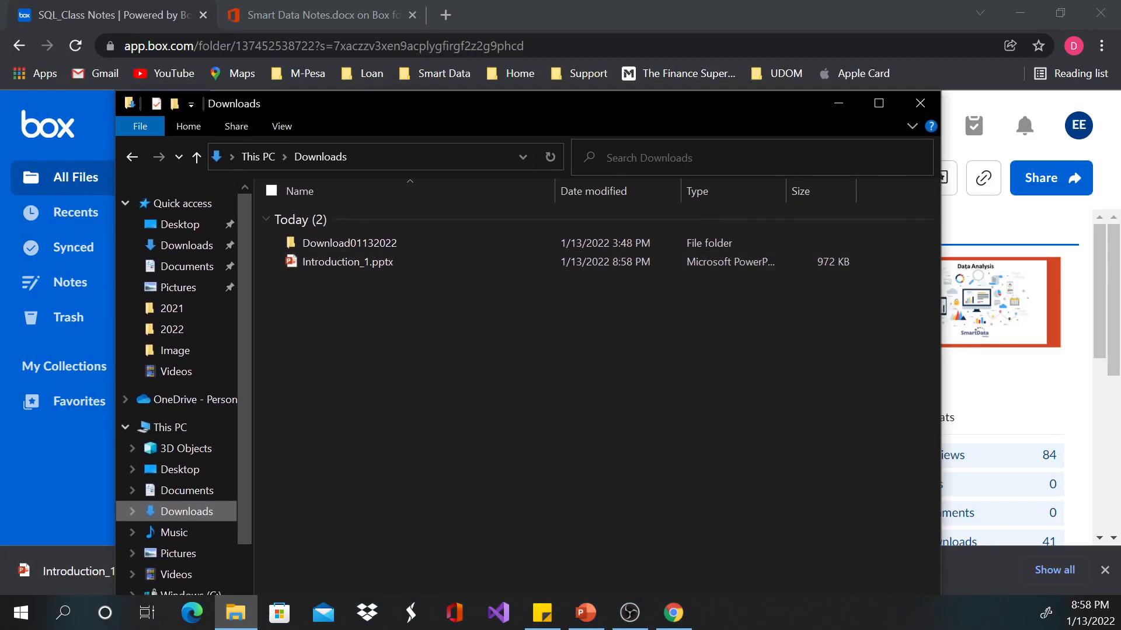
left_click(838, 103)
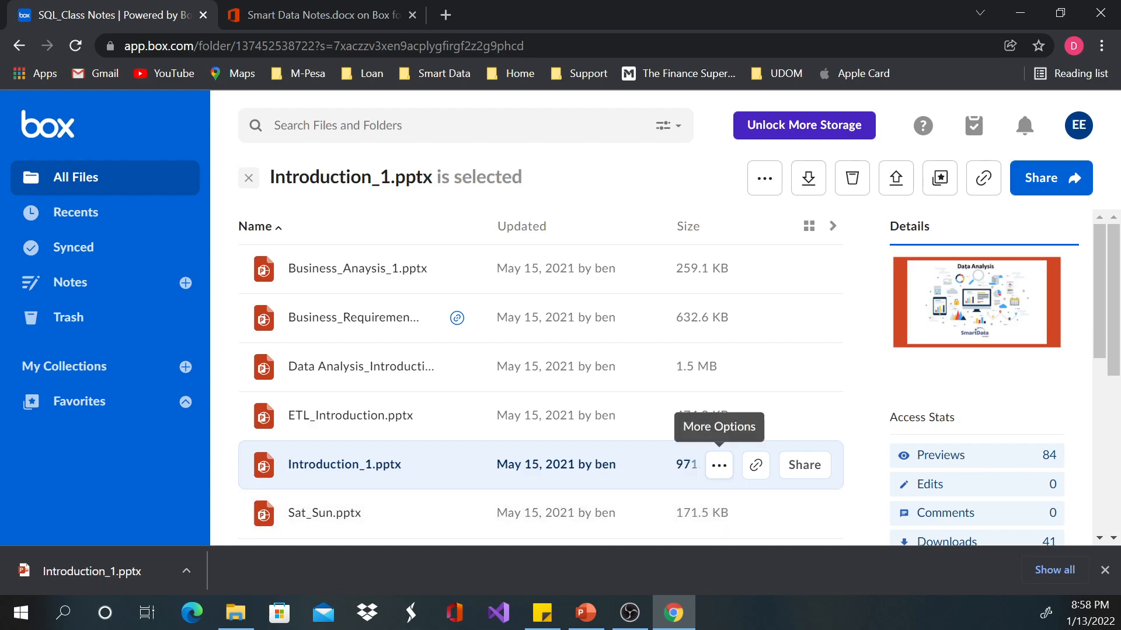
Step: Review the collections and properties options for Introduction_1.pptx, and the additional actions available for Business_Anaysis_1.pptx
left_click(719, 465)
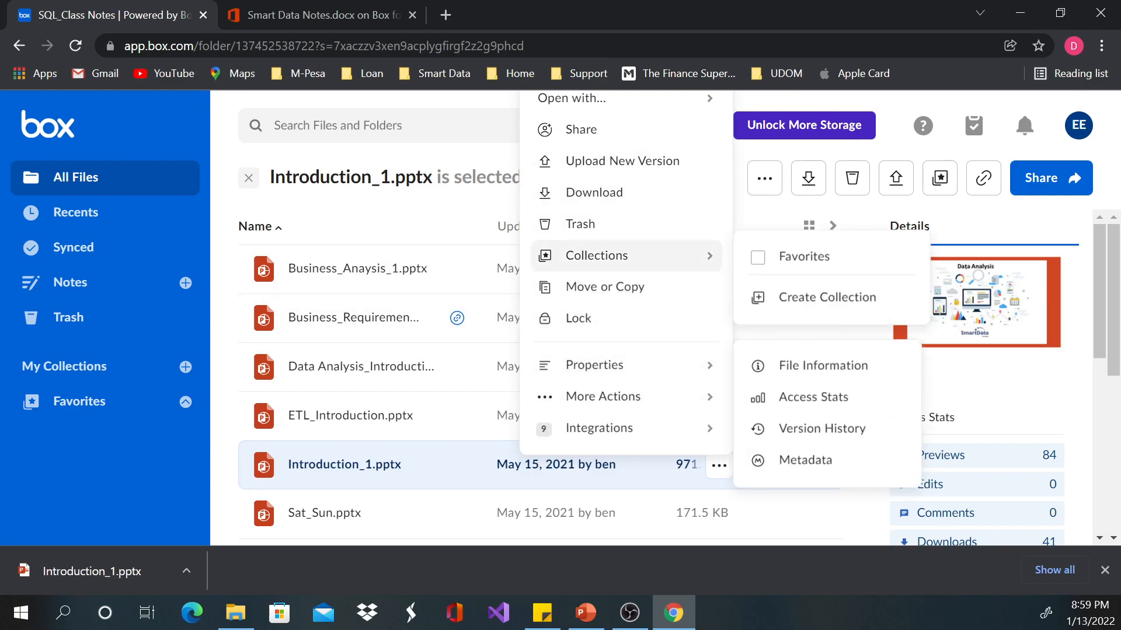
left_click(249, 178)
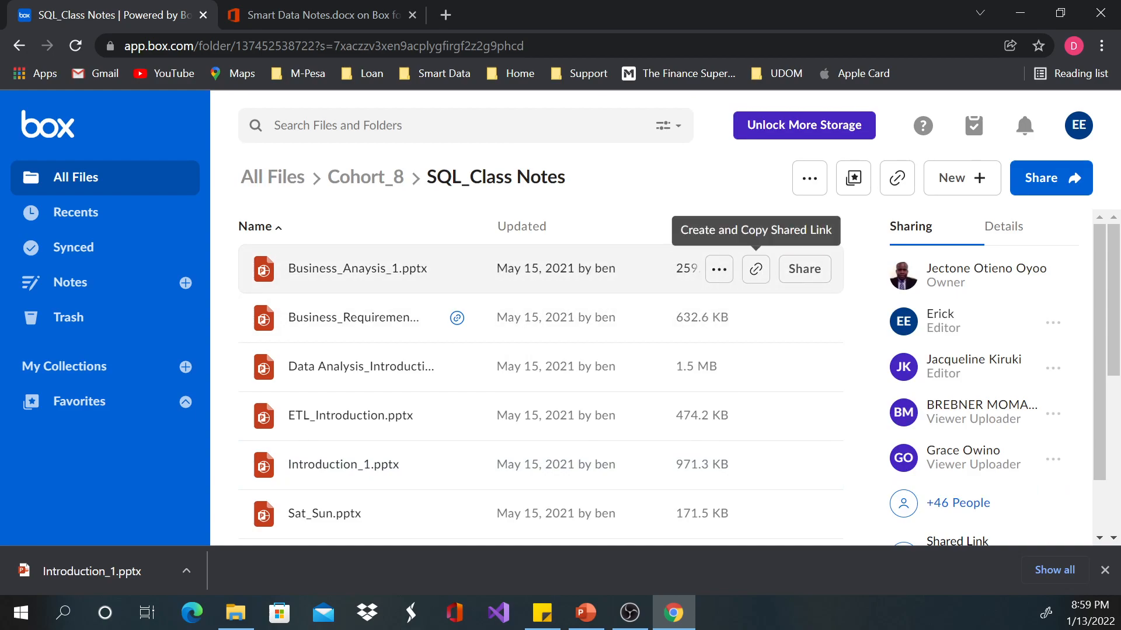
left_click(719, 269)
mouse_move(642, 201)
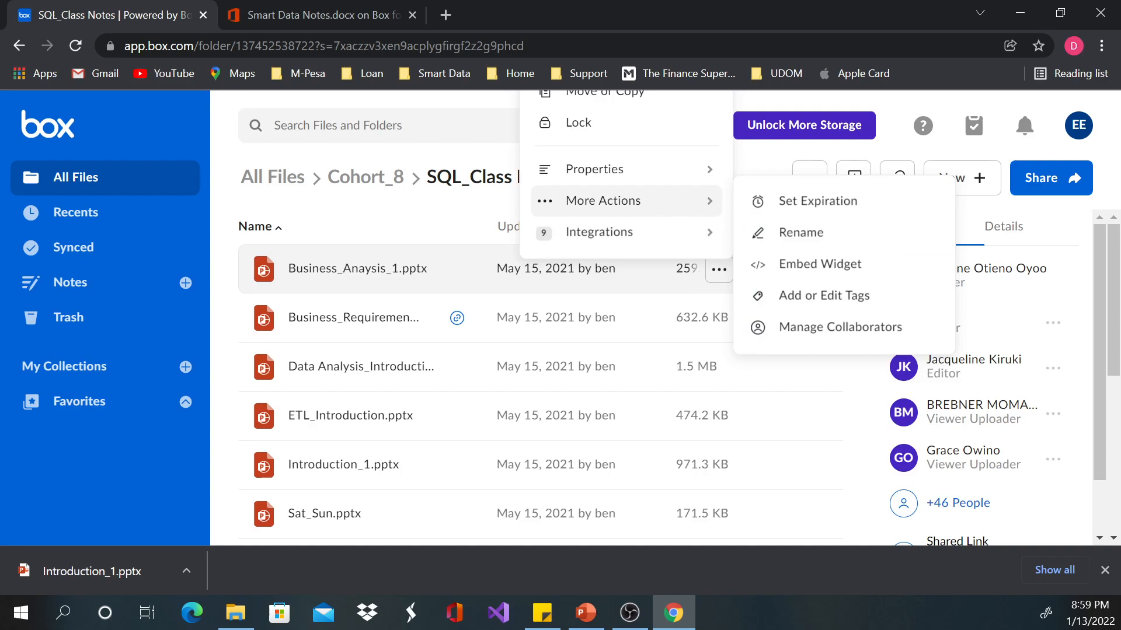
mouse_move(642, 169)
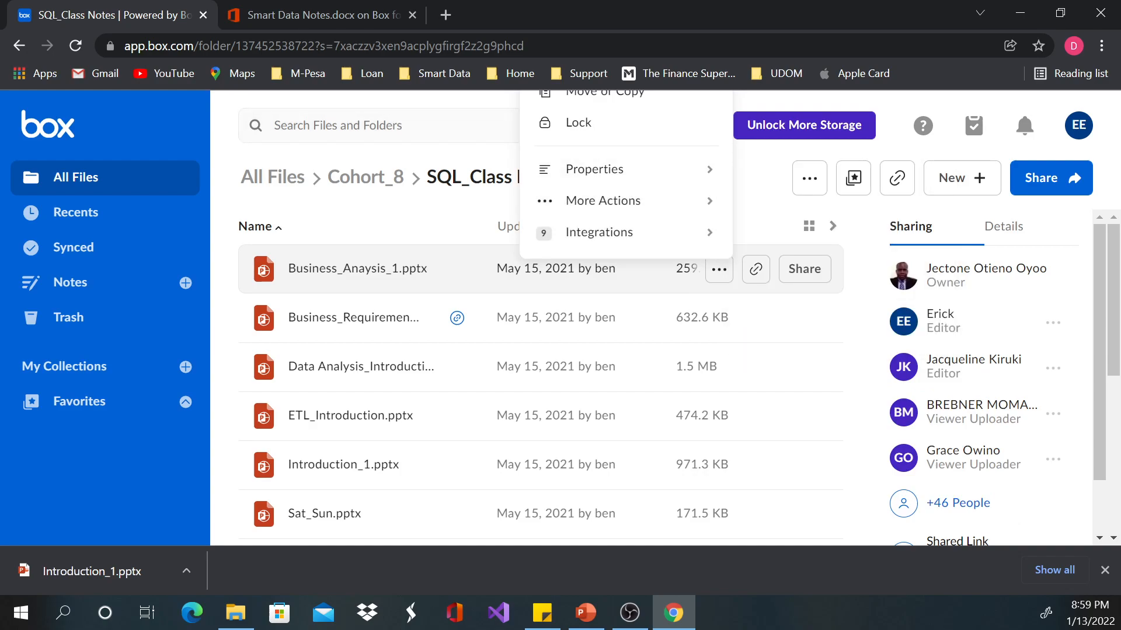
Step: Leave the SQL_Class Notes folder, go back to All Files and open the Smart Data Special folder
left_click(365, 177)
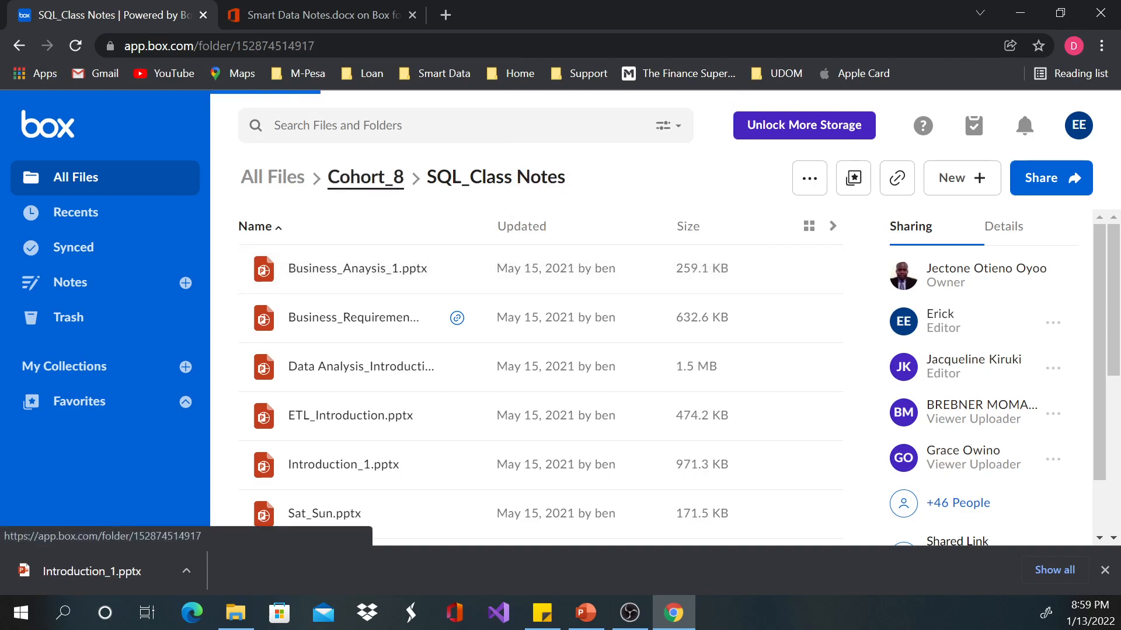
left_click(273, 177)
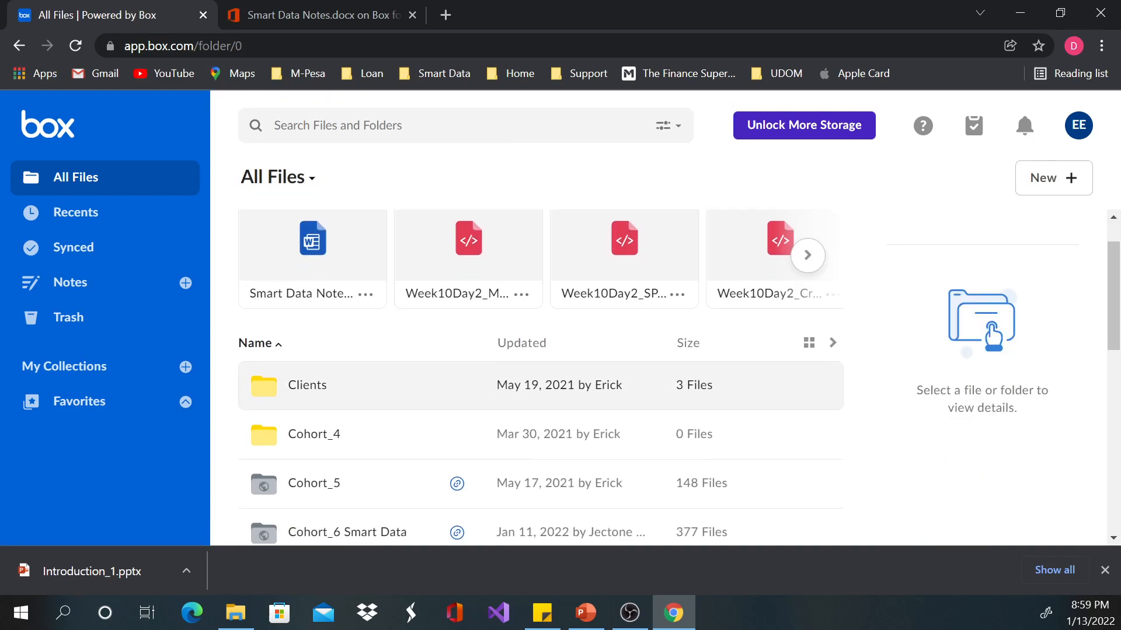
scroll(540, 373, "down", 10)
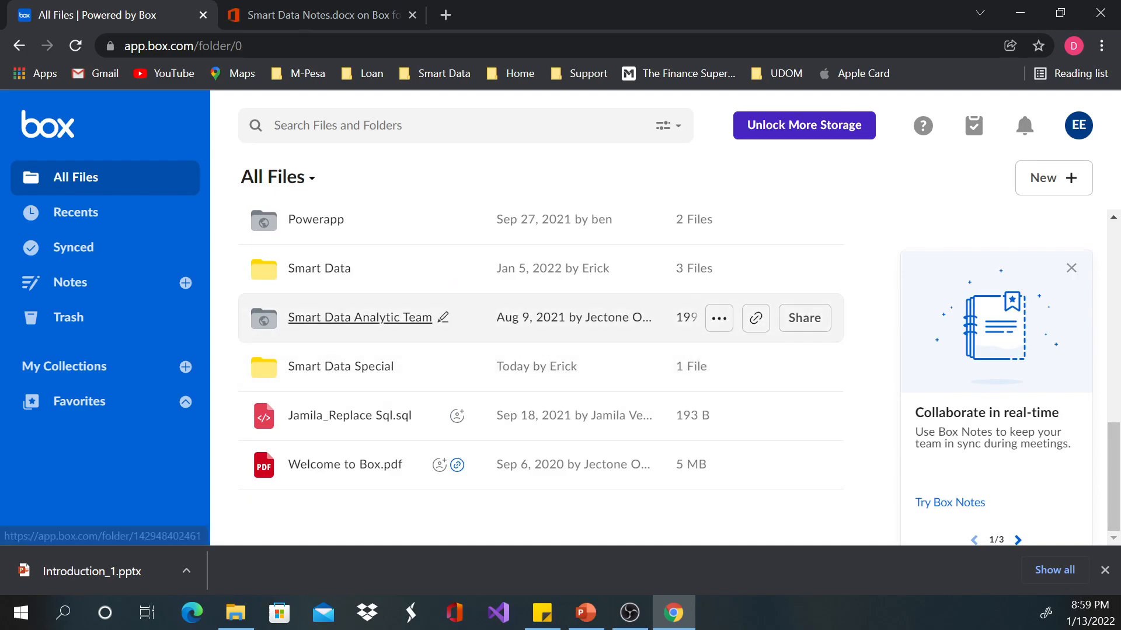
left_click(341, 366)
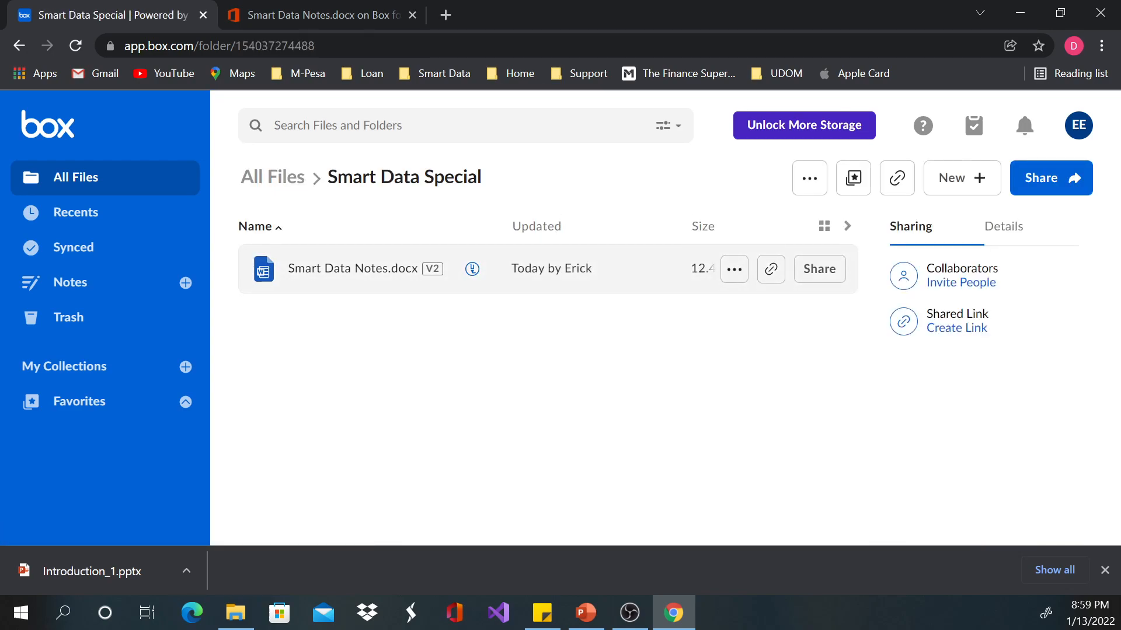
Step: Review the file options for Smart Data Notes.docx, open its version history, and switch to PowerPoint
left_click(734, 269)
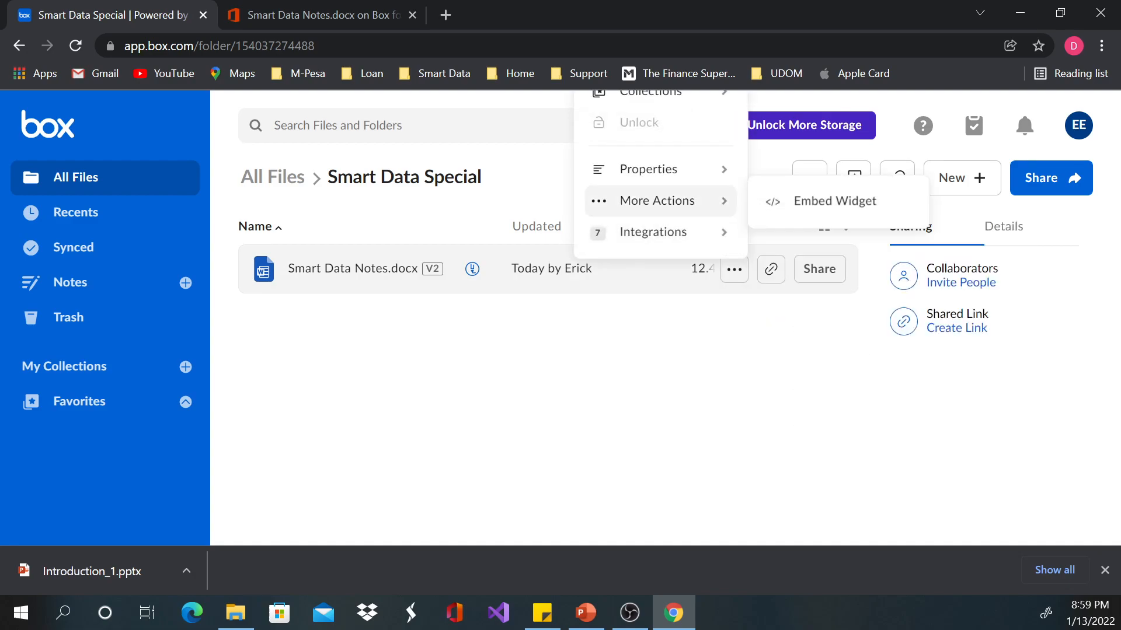
mouse_move(660, 169)
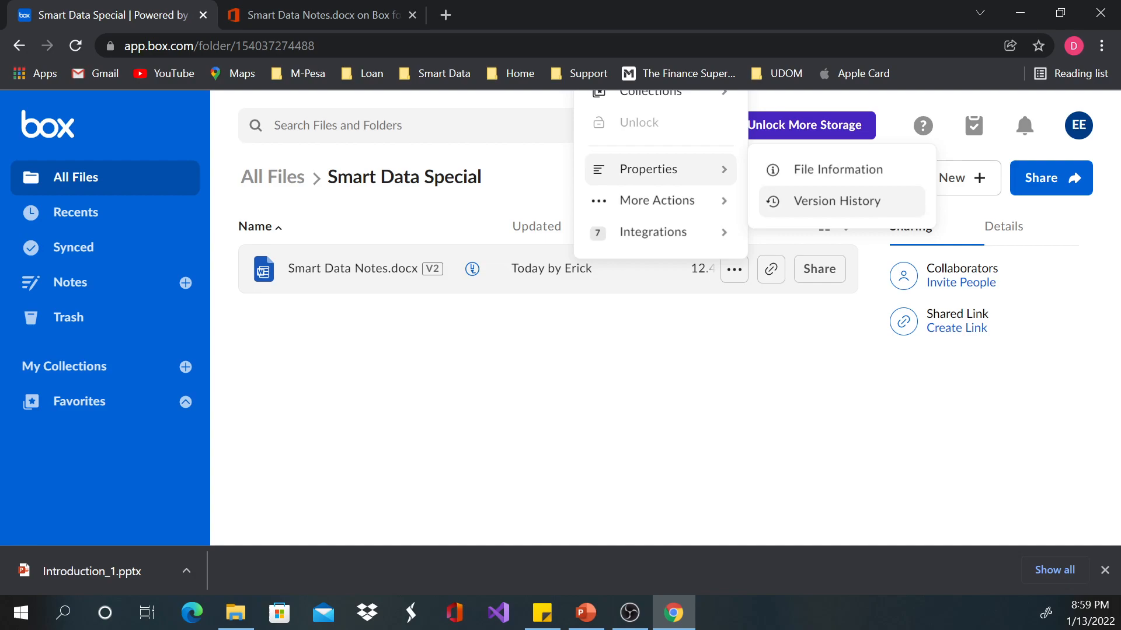
left_click(836, 201)
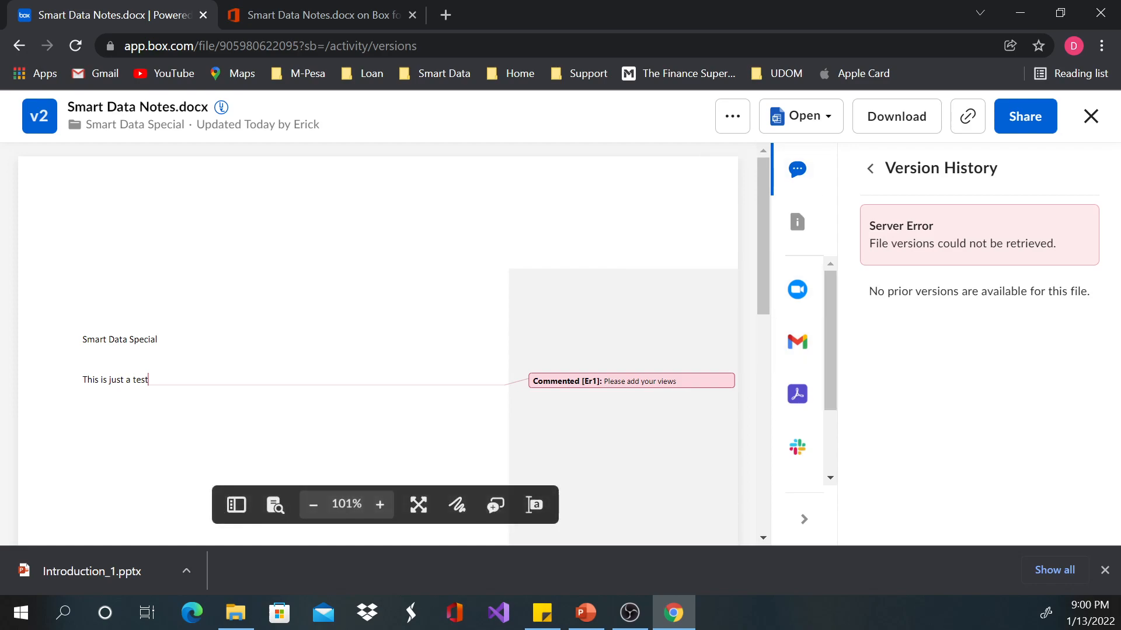
left_click(585, 613)
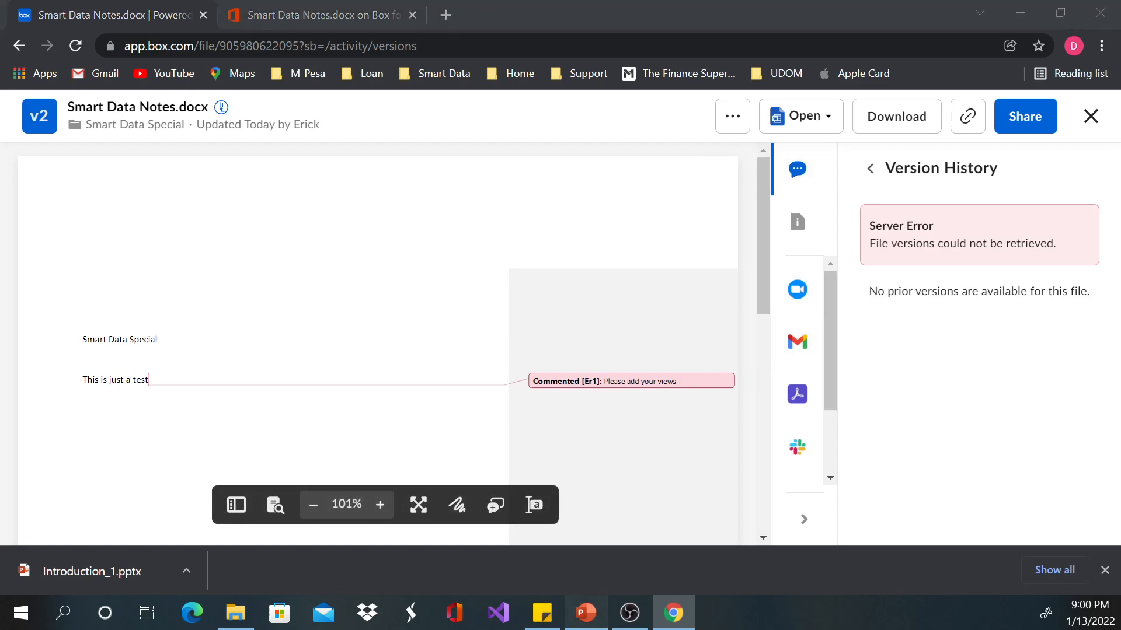